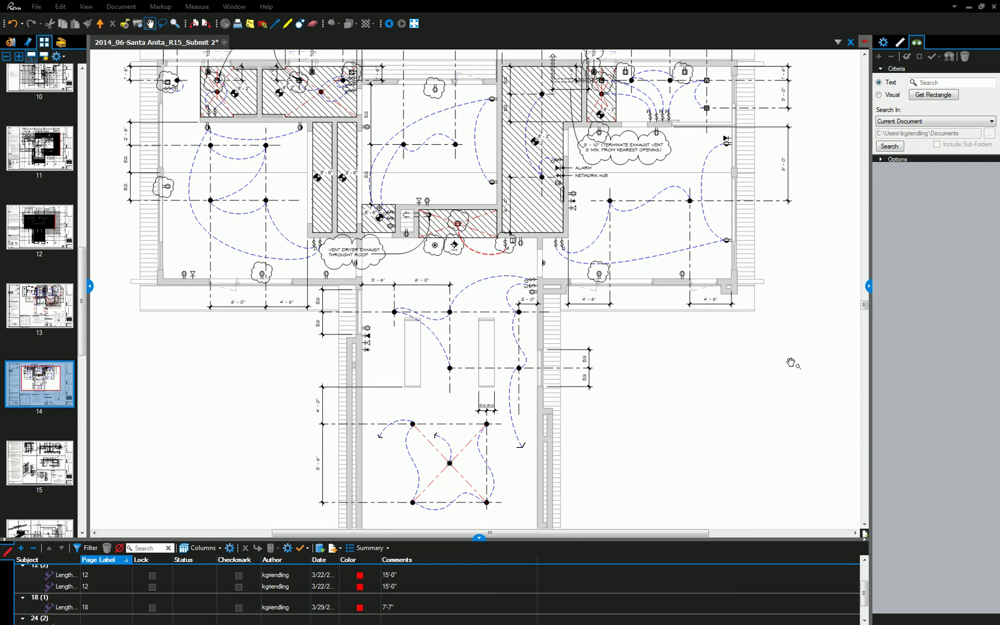
# Step: Examine the ceiling layout around the kitchen and dining area on page 13 of the reference drawing set
pyautogui.moveTo(521, 227); pyautogui.dragTo(547, 248)
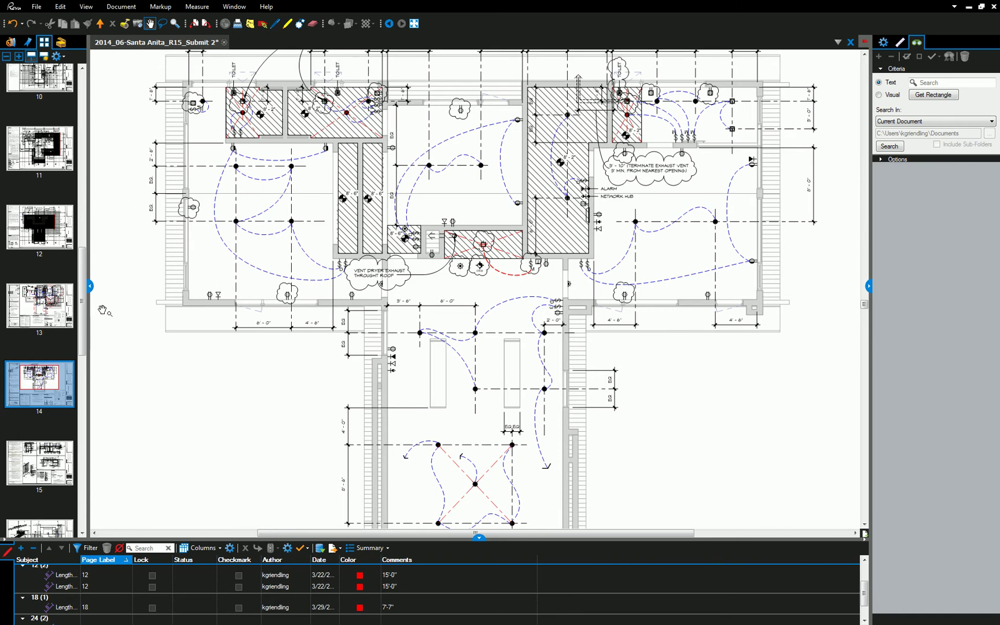
pyautogui.click(57, 305)
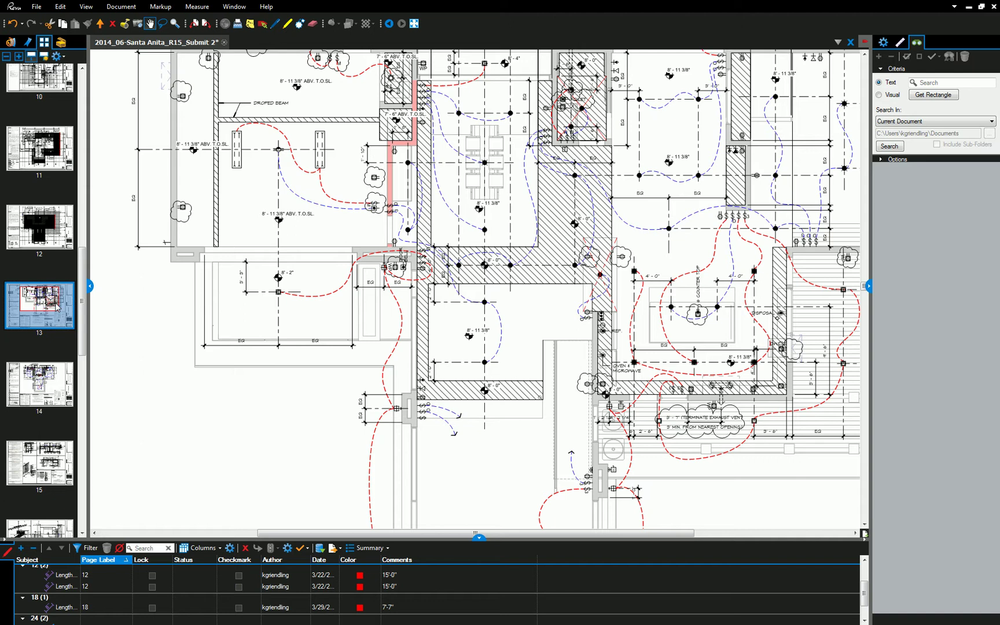
pyautogui.scroll(-3, 550, 212)
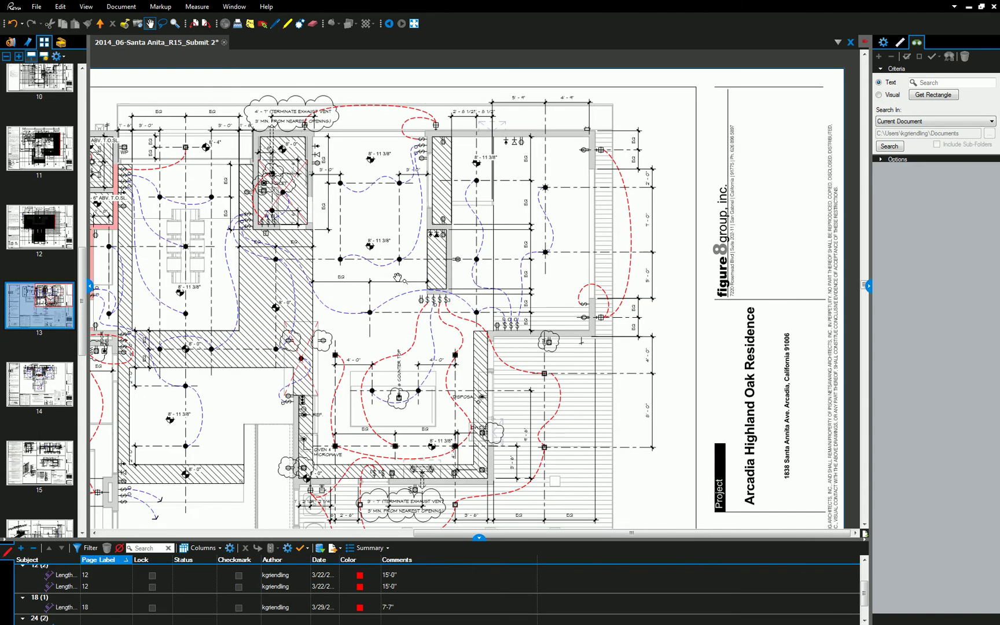
pyautogui.scroll(3, 550, 211)
pyautogui.scroll(3, 550, 211)
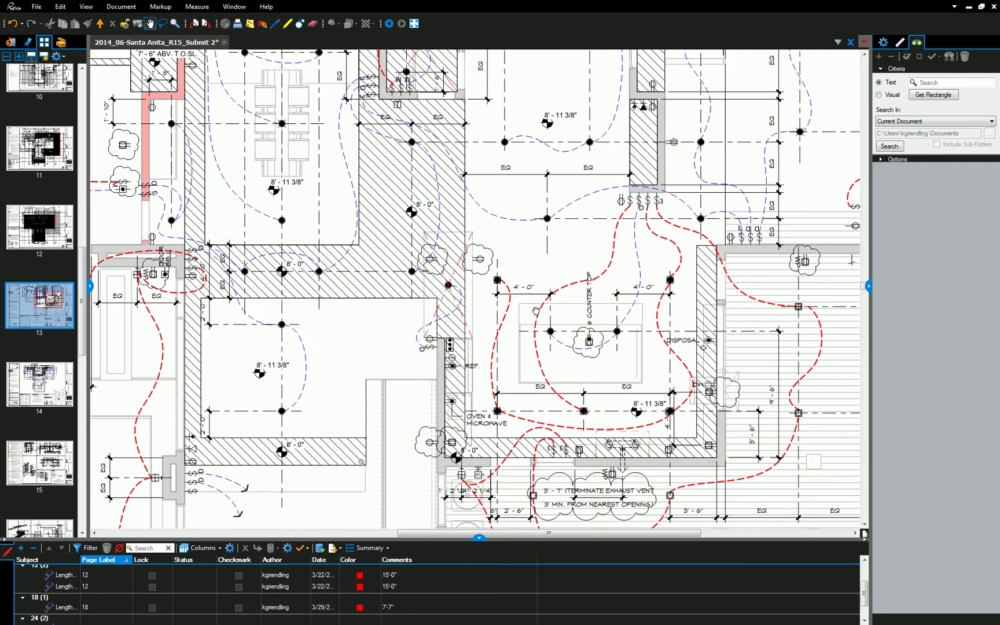
pyautogui.moveTo(518, 277)
pyautogui.mouseDown()
pyautogui.moveTo(486, 263)
pyautogui.moveTo(504, 274)
pyautogui.mouseUp()
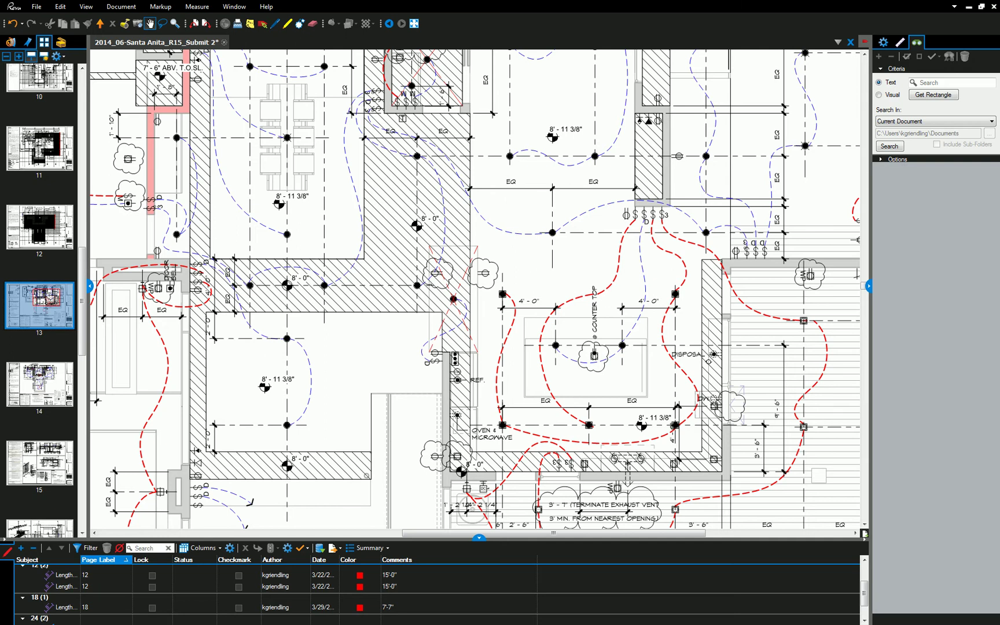
# Step: Switch to Revit and inspect the kitchen area on sheet A201 - FIRST FLOOR - RCP
pyautogui.hotkey('alt', 'Tab')
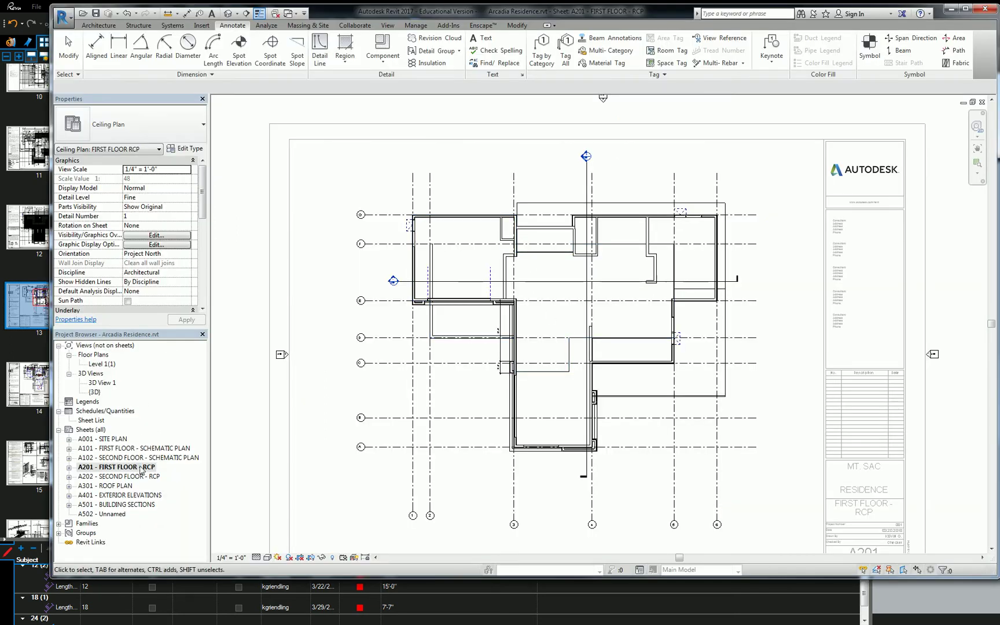
pyautogui.scroll(5, 589, 333)
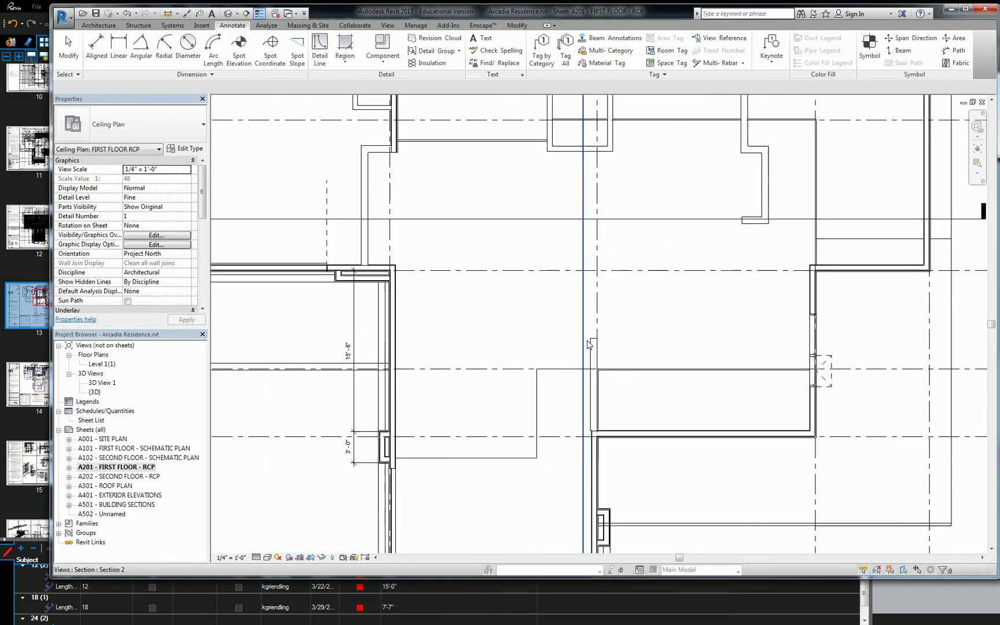
pyautogui.moveTo(588, 344); pyautogui.dragTo(522, 330, button='middle')
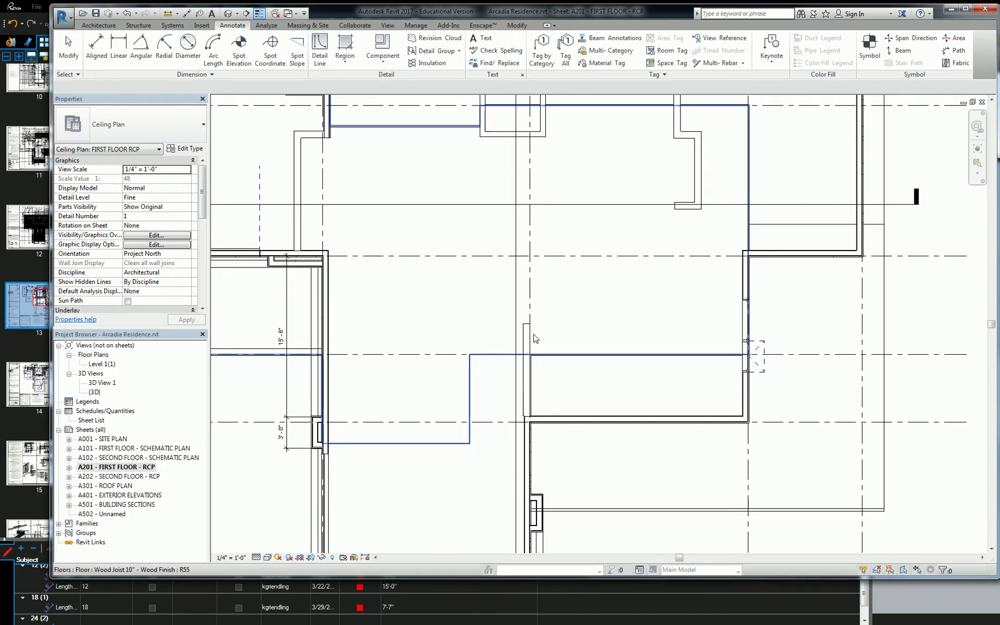
pyautogui.moveTo(516, 164); pyautogui.dragTo(410, 205, button='middle')
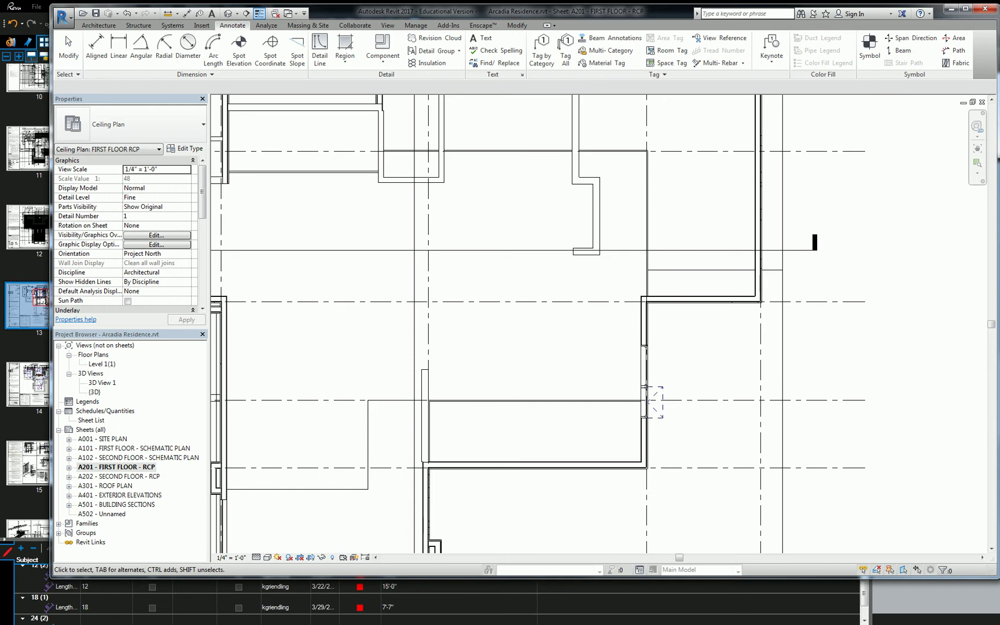
# Step: Switch to Bluebeam Revu and examine the hatched soffit areas and ceiling heights around the kitchen
pyautogui.hotkey('alt', 'Tab')
pyautogui.moveTo(596, 394); pyautogui.dragTo(594, 353, button='middle')
pyautogui.scroll(3, 602, 392)
pyautogui.scroll(-2, 551, 360)
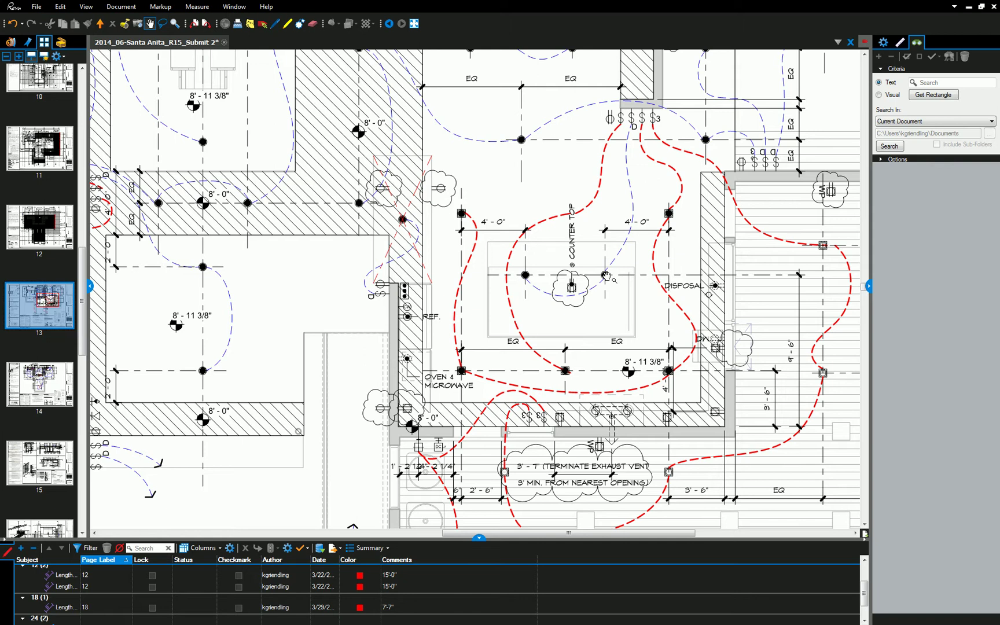
pyautogui.scroll(-1, 592, 247)
pyautogui.moveTo(591, 247); pyautogui.dragTo(550, 323)
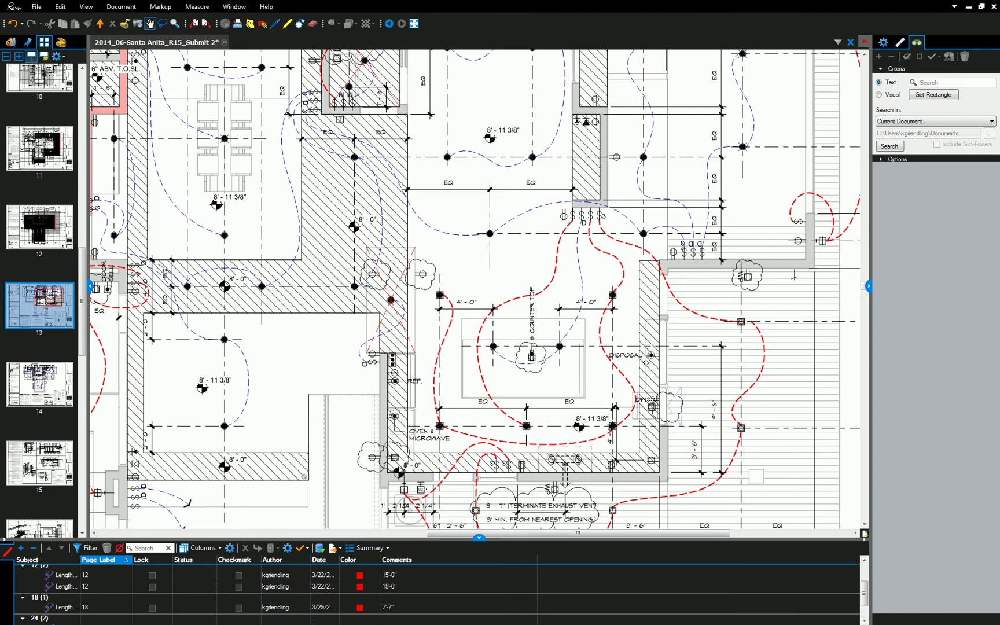
# Step: Switch to Revit and start a Compound Ceiling of type GWB on WD Stud for the first floor
pyautogui.hotkey('alt', 'Tab')
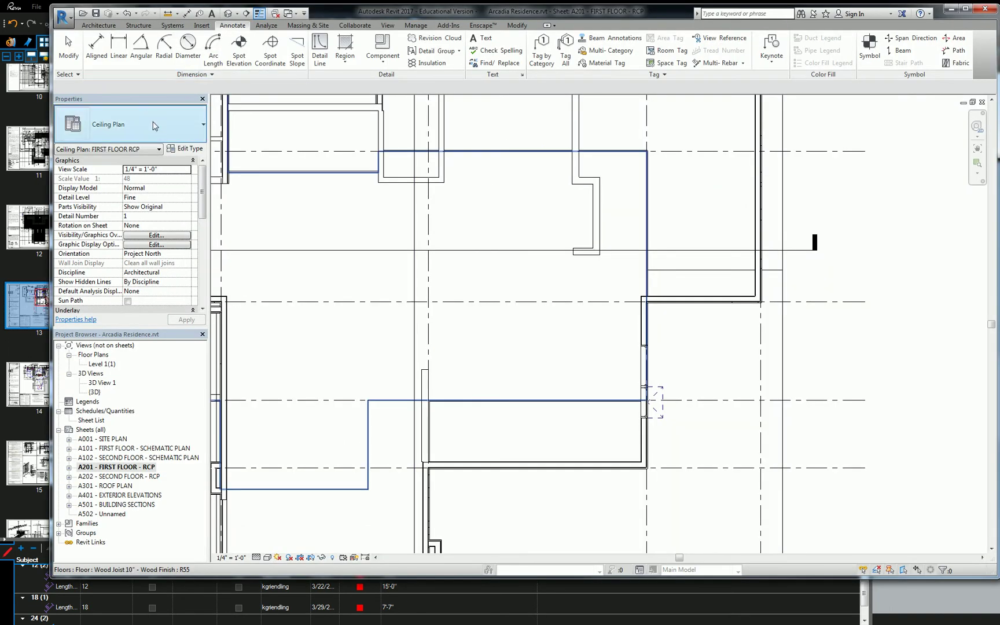
pyautogui.click(98, 25)
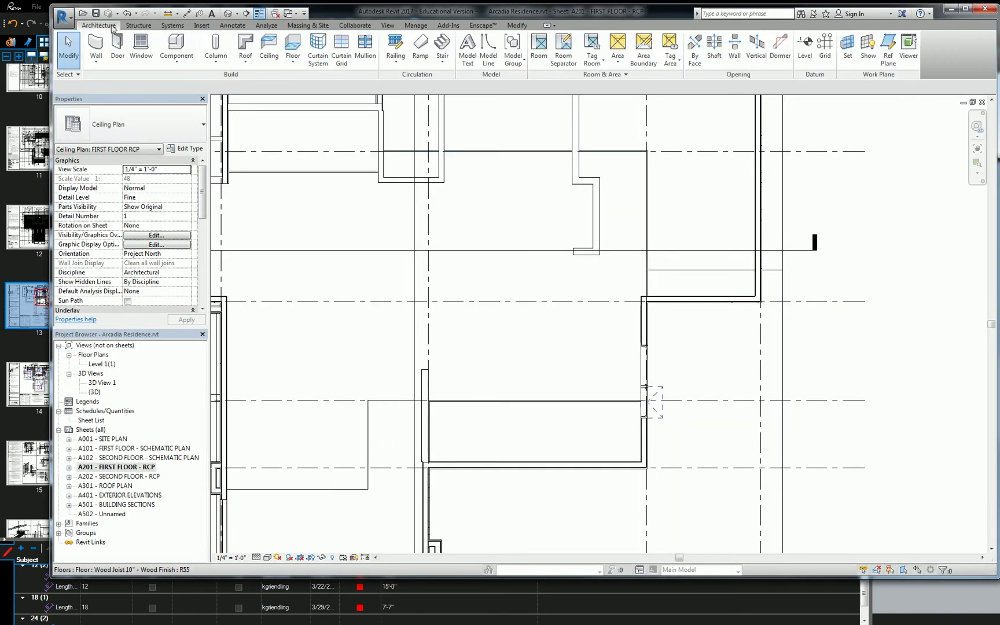
pyautogui.click(249, 55)
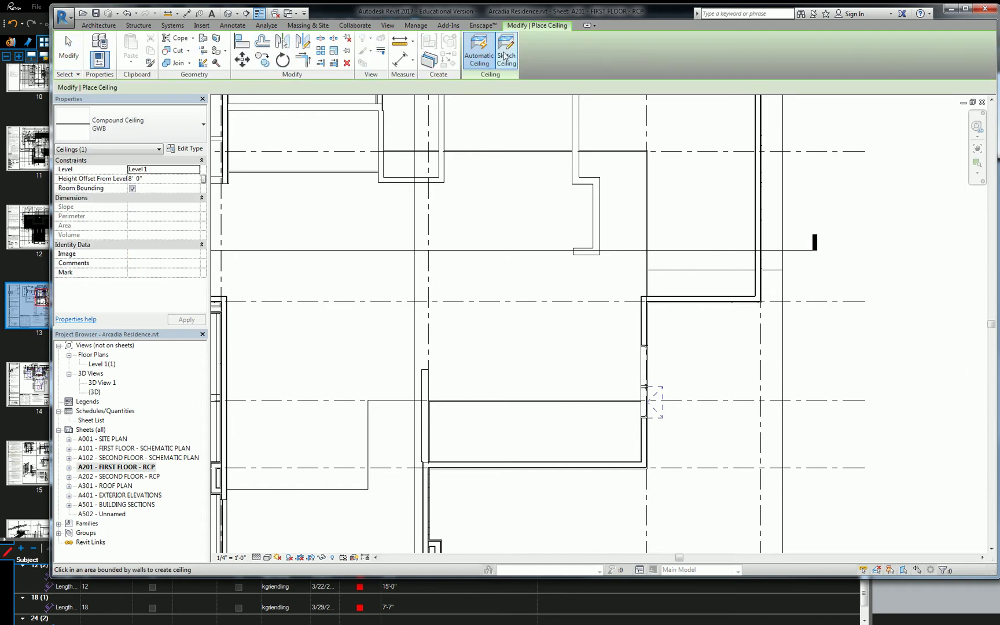
pyautogui.scroll(-2, 472, 252)
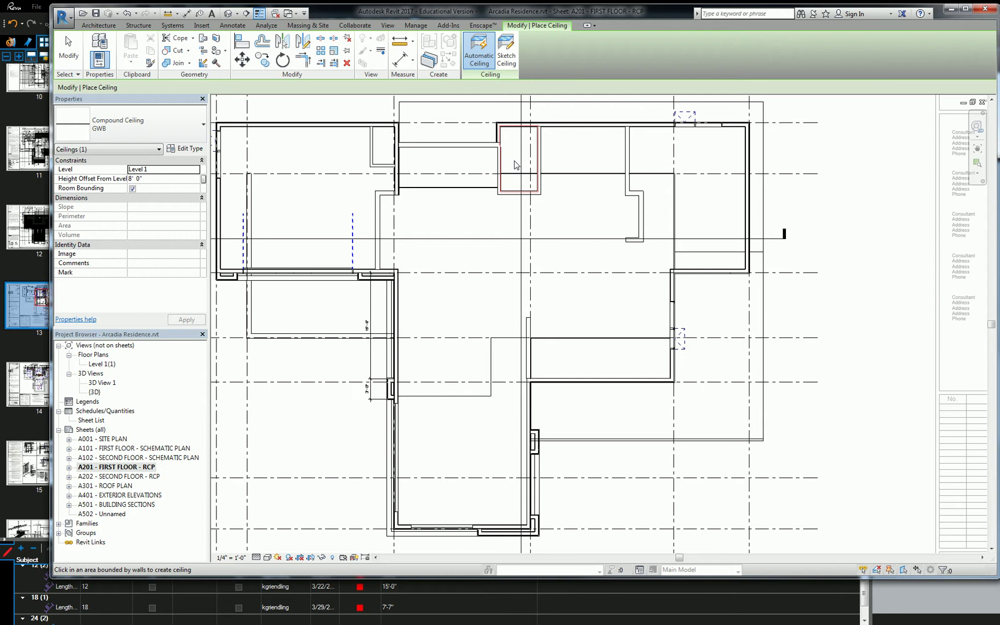
pyautogui.click(168, 125)
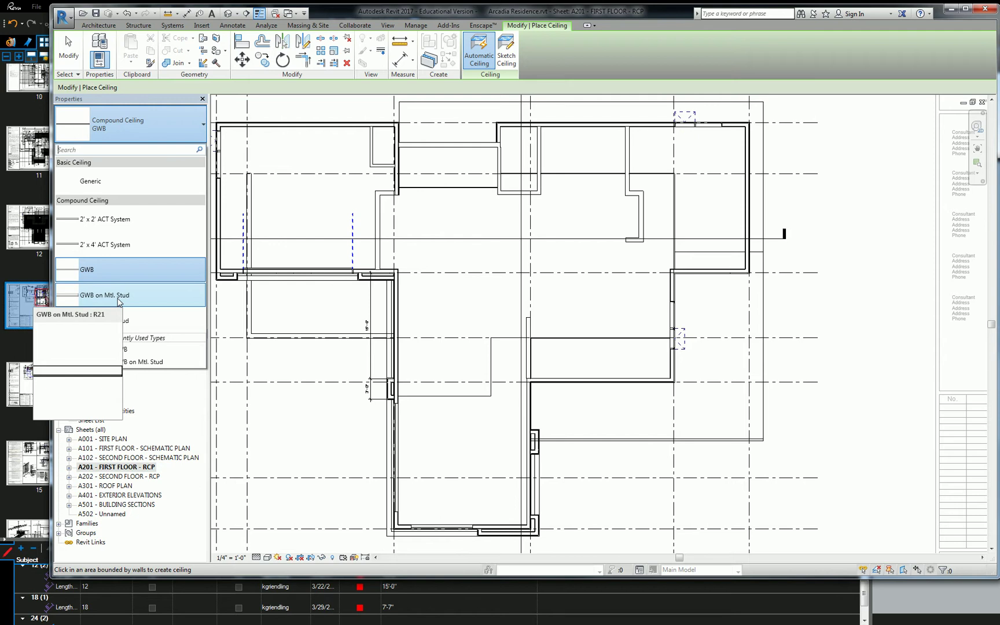
pyautogui.click(121, 325)
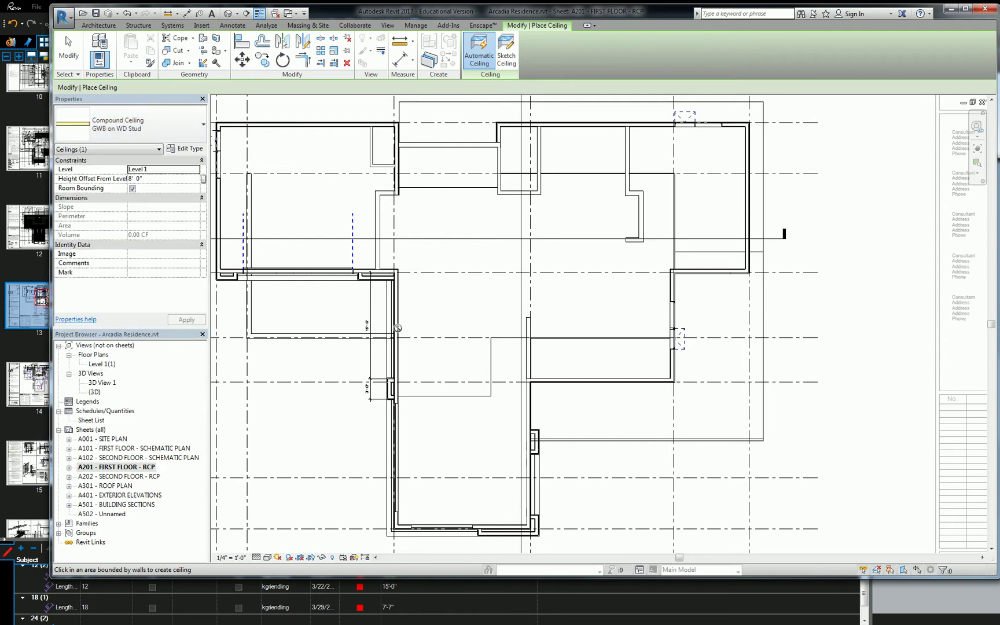
# Step: Place an automatic ceiling in the small enclosed toilet room, select it to check its extent, and clear the selection
pyautogui.moveTo(515, 293); pyautogui.dragTo(431, 284, button='middle')
pyautogui.moveTo(495, 266); pyautogui.dragTo(568, 321, button='middle')
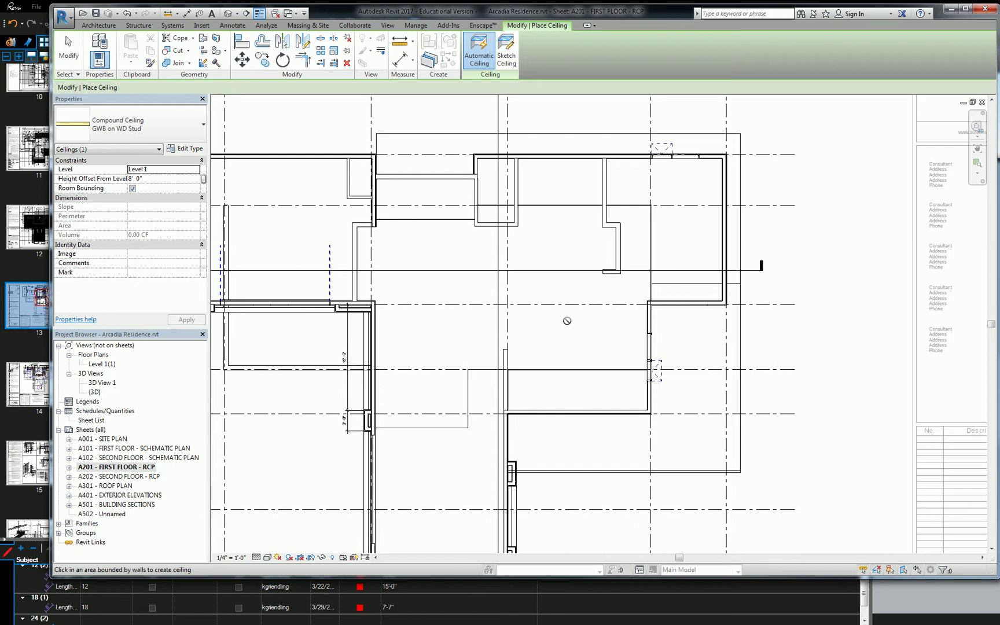
pyautogui.scroll(2, 555, 197)
pyautogui.scroll(-2, 486, 191)
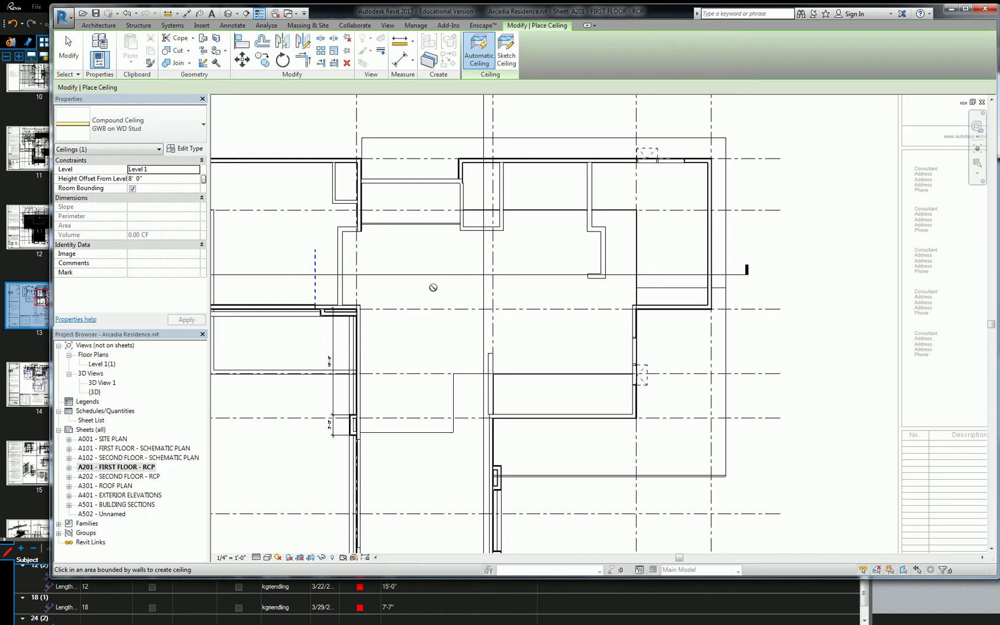
pyautogui.scroll(4, 476, 190)
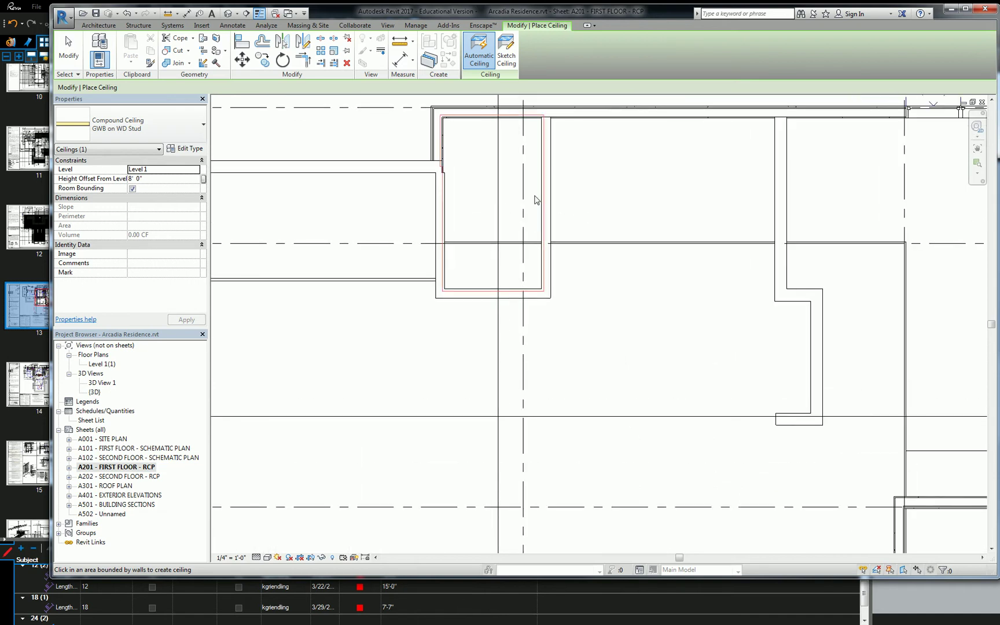
pyautogui.click(487, 191)
pyautogui.press('Escape')
pyautogui.click(483, 192)
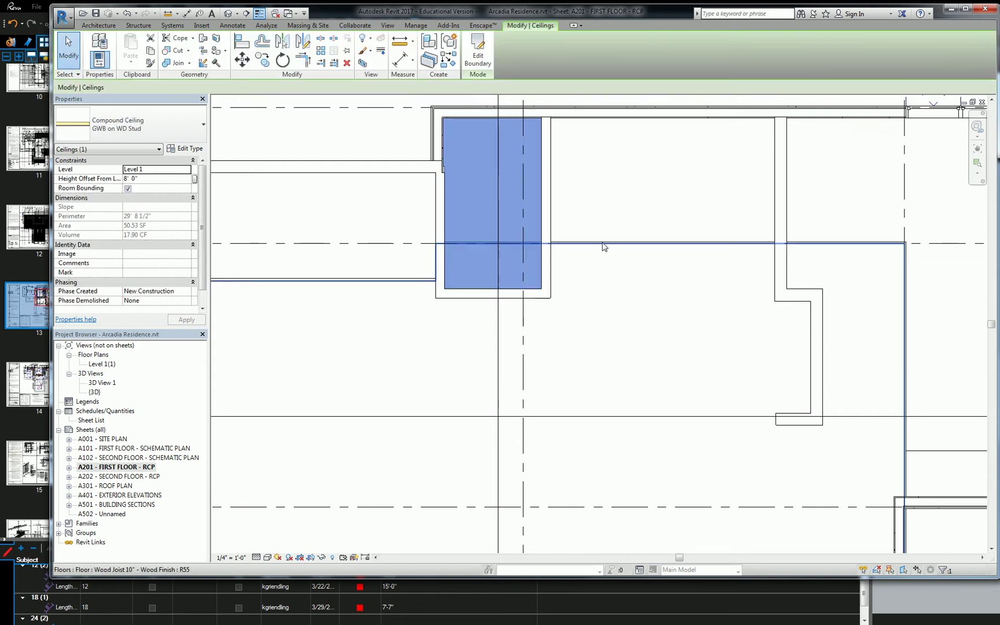
pyautogui.click(289, 470)
pyautogui.click(465, 216)
pyautogui.click(466, 220)
pyautogui.press('Escape')
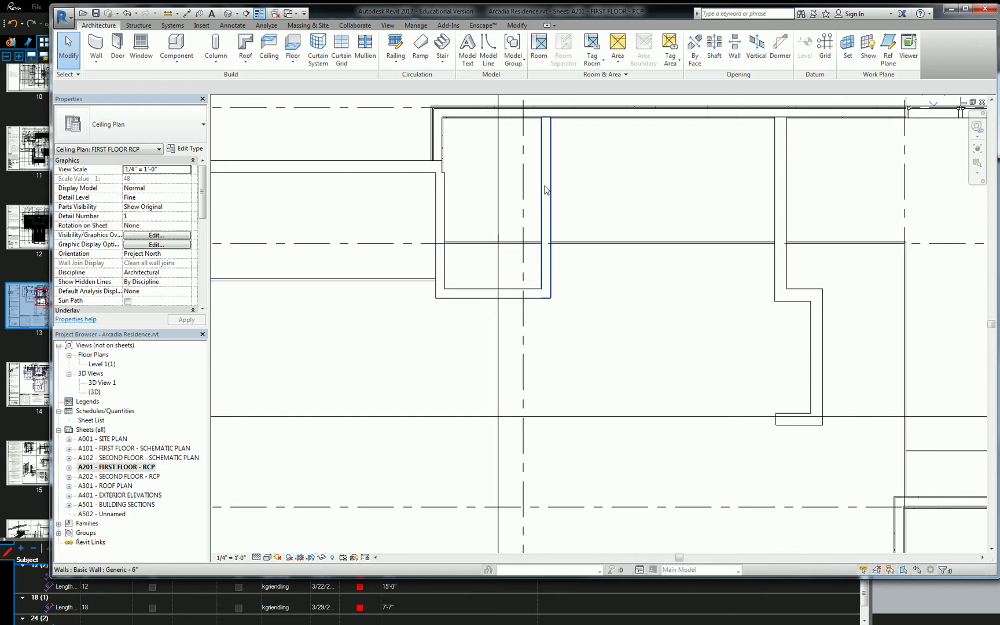
# Step: Start a sketched GWB on WD Stud ceiling and draw a 2' boundary line inward from the kitchen's upper exterior wall corner
pyautogui.scroll(-4, 586, 214)
pyautogui.scroll(2, 584, 270)
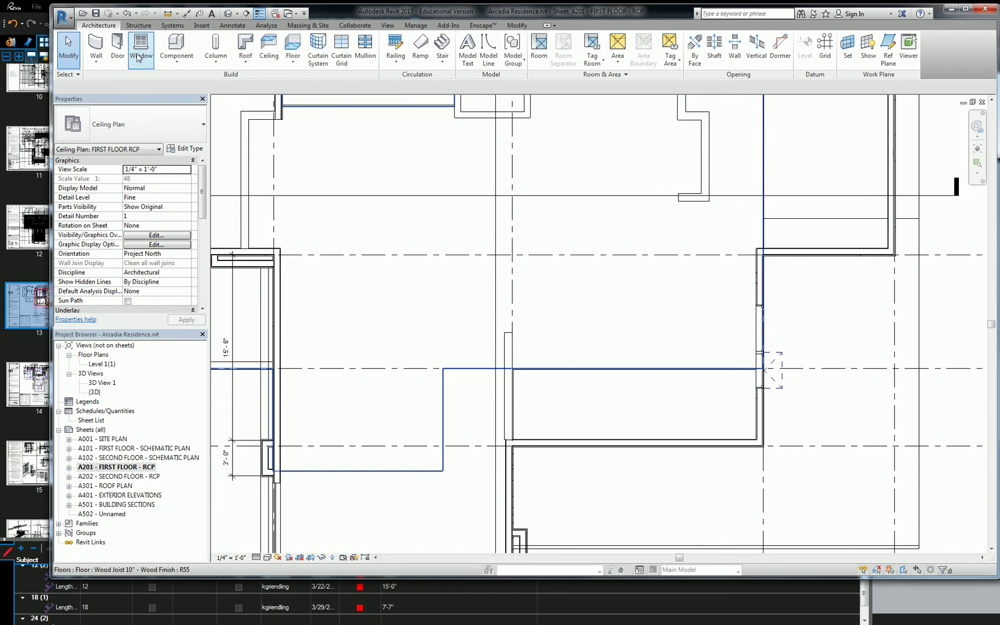
pyautogui.click(269, 47)
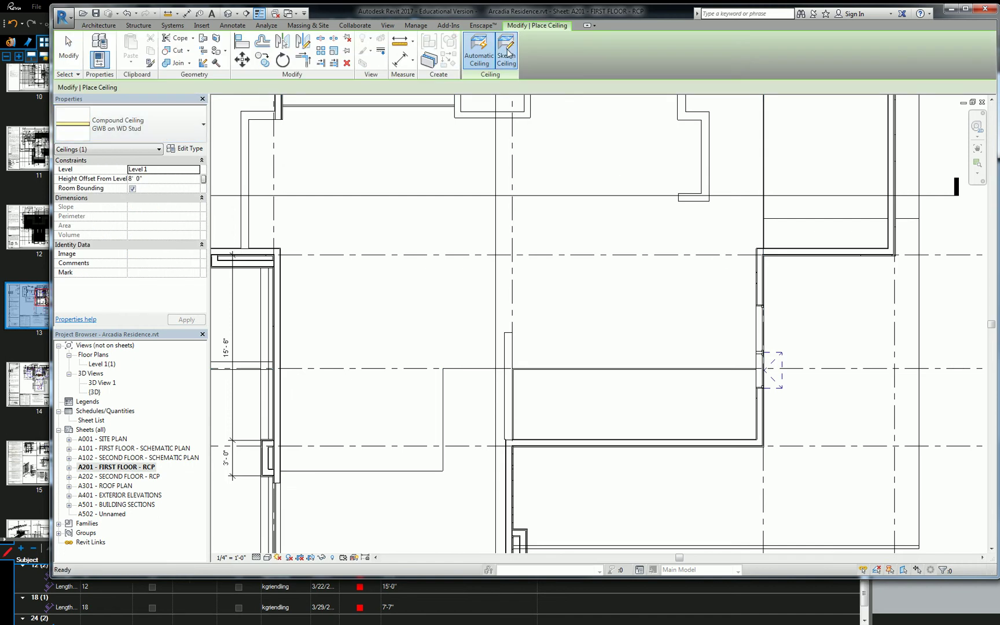
pyautogui.click(507, 53)
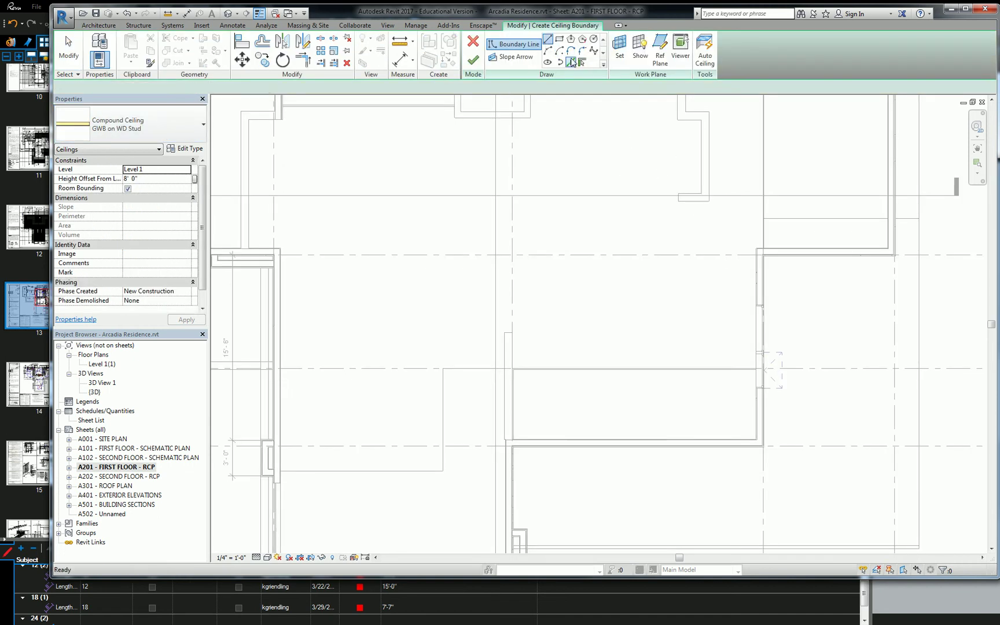
pyautogui.click(755, 249)
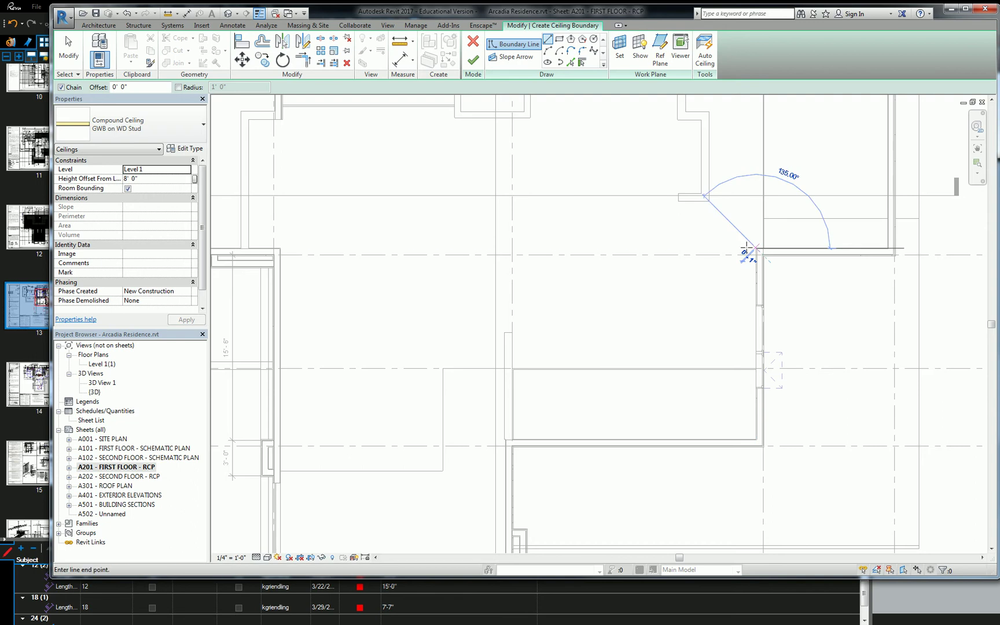
pyautogui.write("2'")
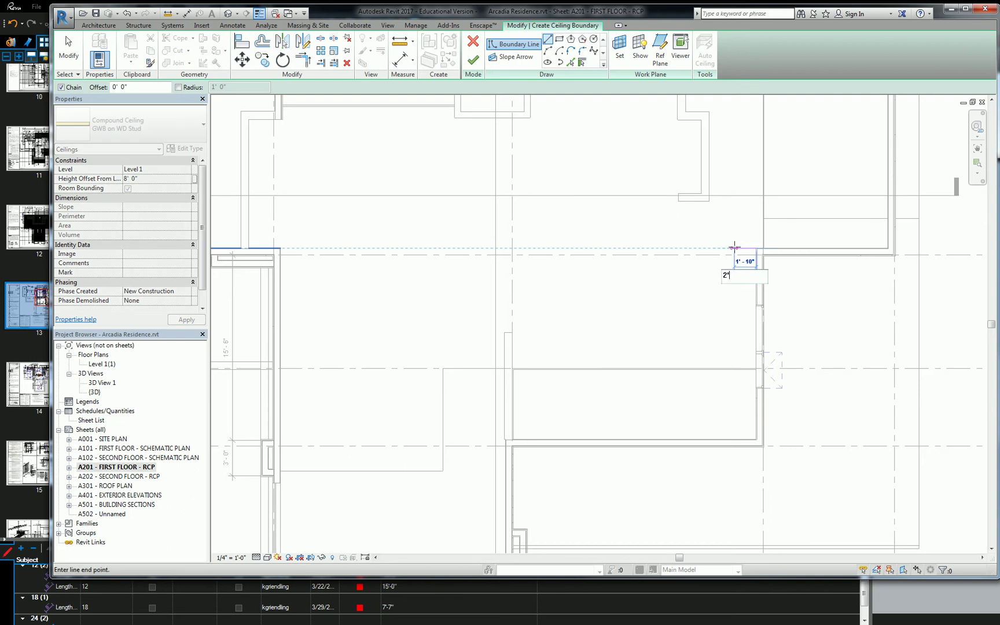
pyautogui.press('Return')
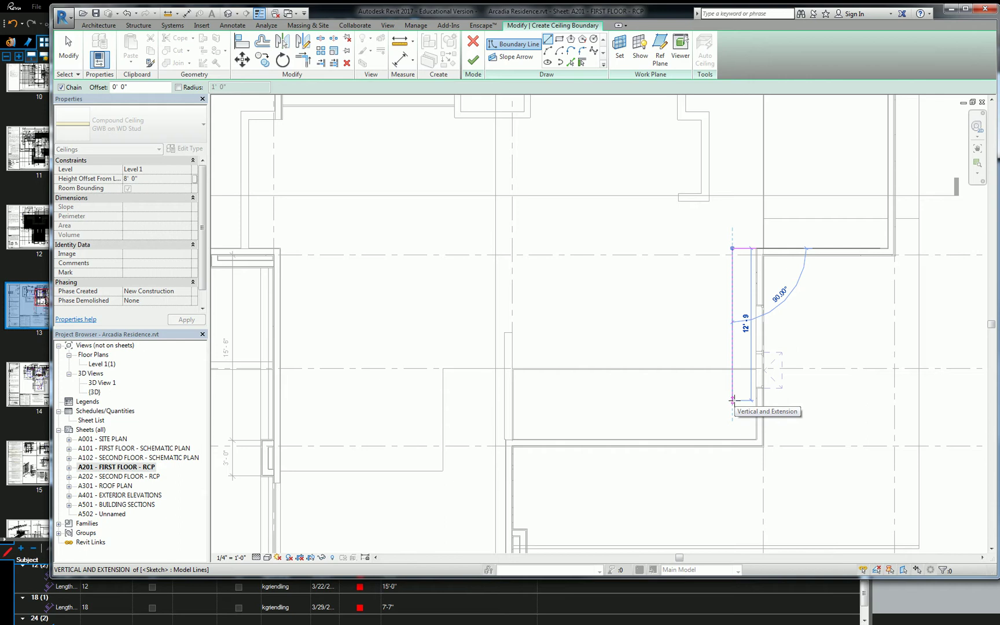
# Step: Continue the boundary about 15'-1" down, across parallel to the kitchen's lower wall, and about 26' up to the toilet room's lower corner
pyautogui.click(733, 429)
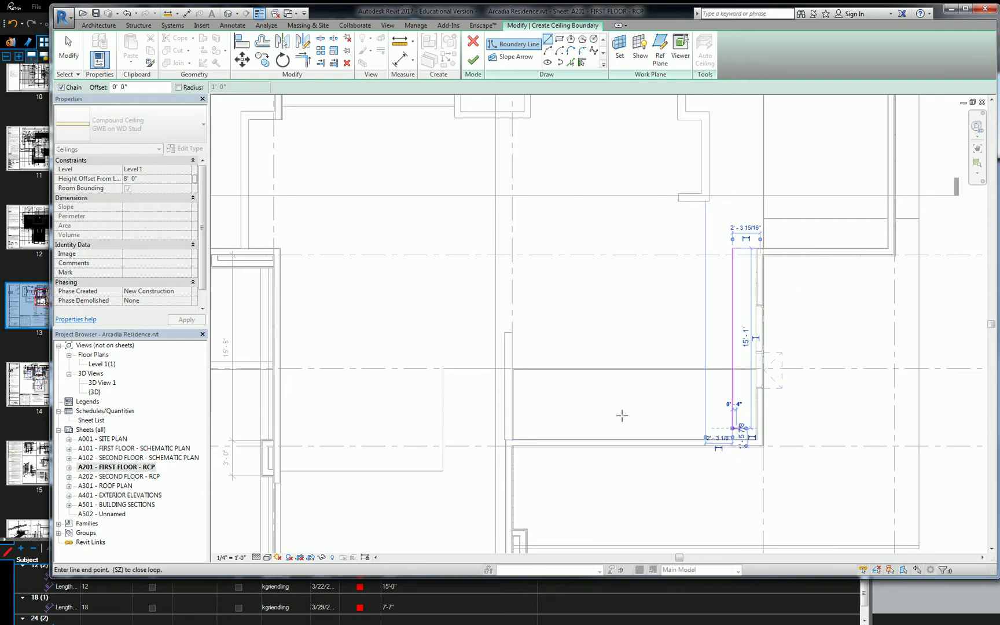
pyautogui.click(528, 428)
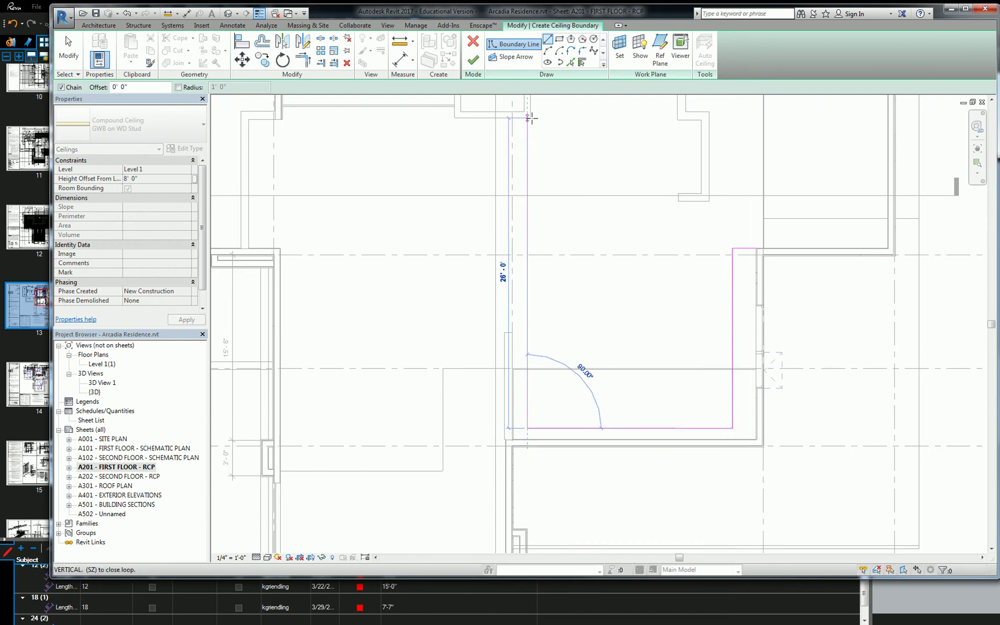
pyautogui.click(527, 119)
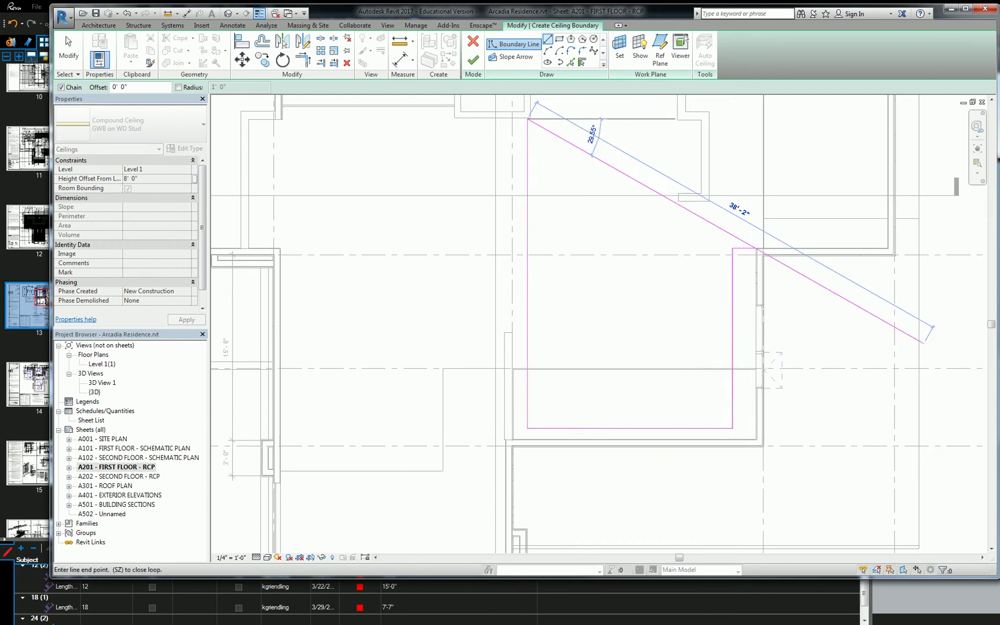
# Step: Switch to Bluebeam Revu, examine the hatched soffit around the dining area and hallway, and return to Revit
pyautogui.hotkey('alt', 'Tab')
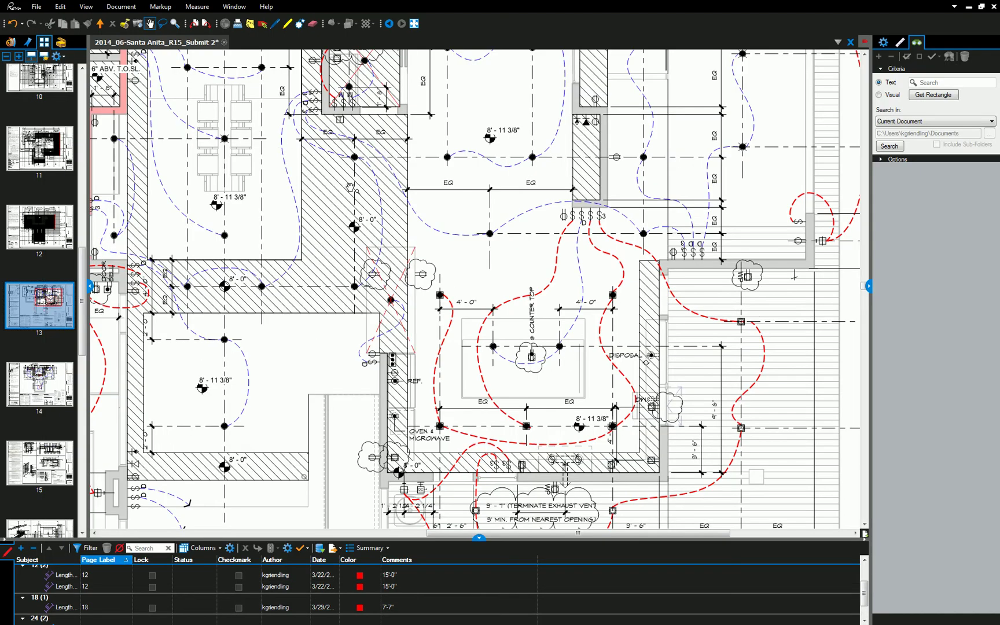
pyautogui.moveTo(327, 123)
pyautogui.mouseDown()
pyautogui.moveTo(417, 159)
pyautogui.moveTo(454, 256)
pyautogui.mouseUp()
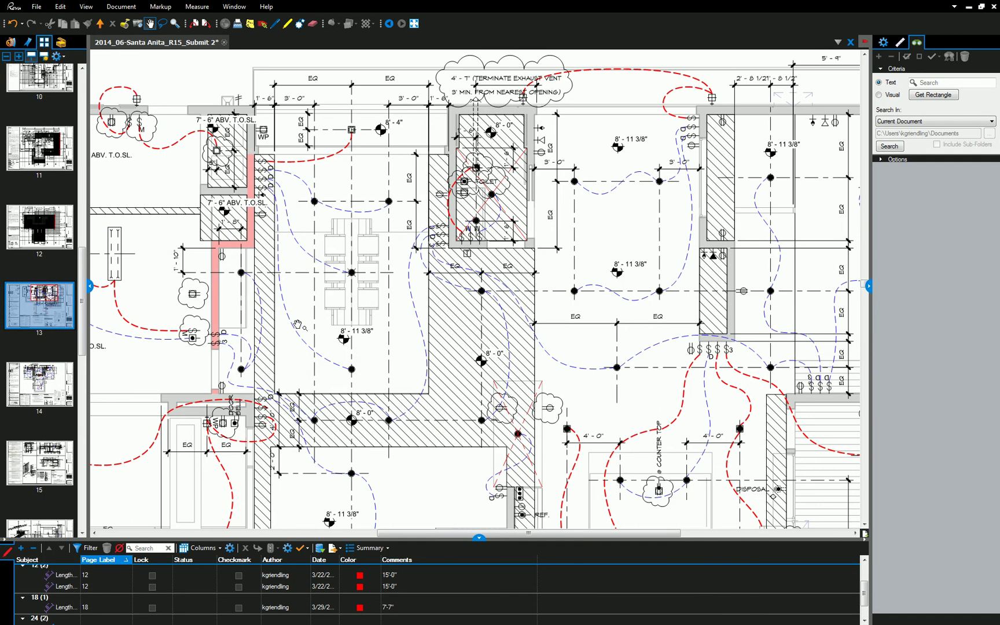
pyautogui.moveTo(300, 325); pyautogui.dragTo(307, 243)
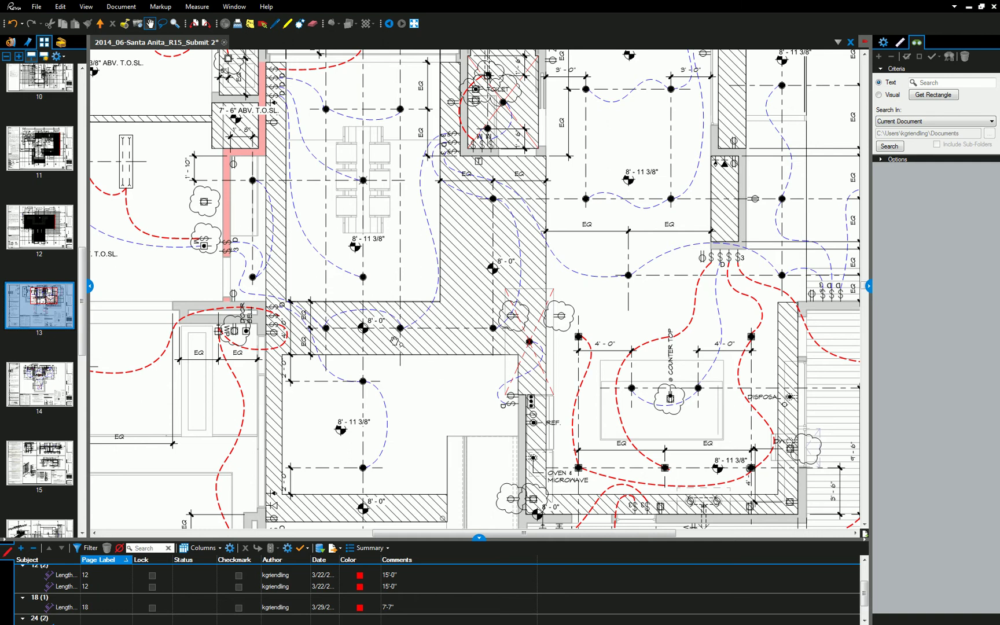
pyautogui.hotkey('alt', 'Tab')
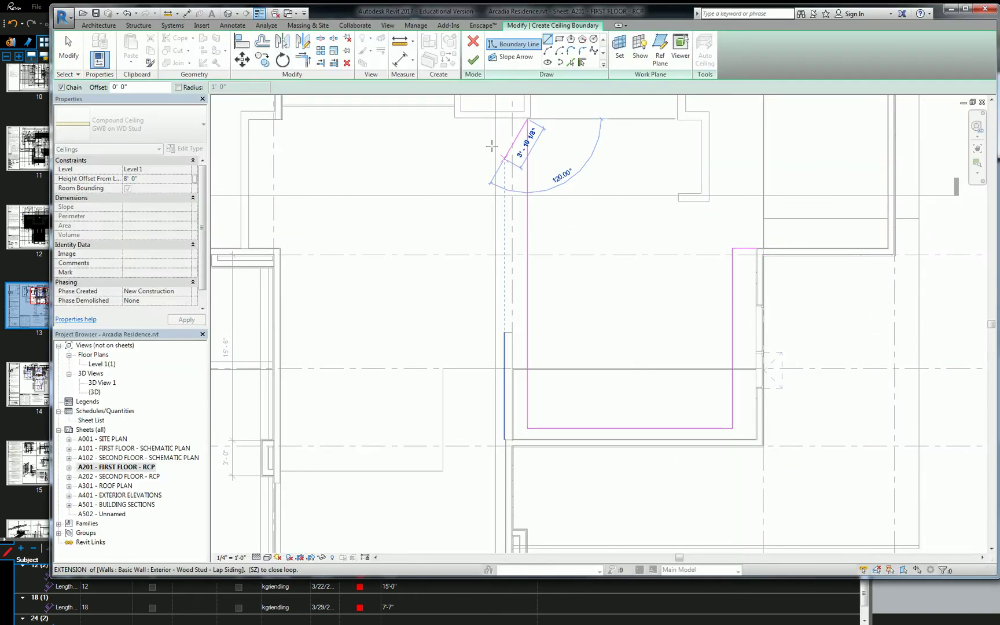
# Step: Continue the boundary along the toilet room's lower wall, about 7' up its outer side wall, and about 2' out into the dining area
pyautogui.click(455, 119)
pyautogui.moveTo(455, 118); pyautogui.dragTo(488, 258, button='middle')
pyautogui.click(487, 170)
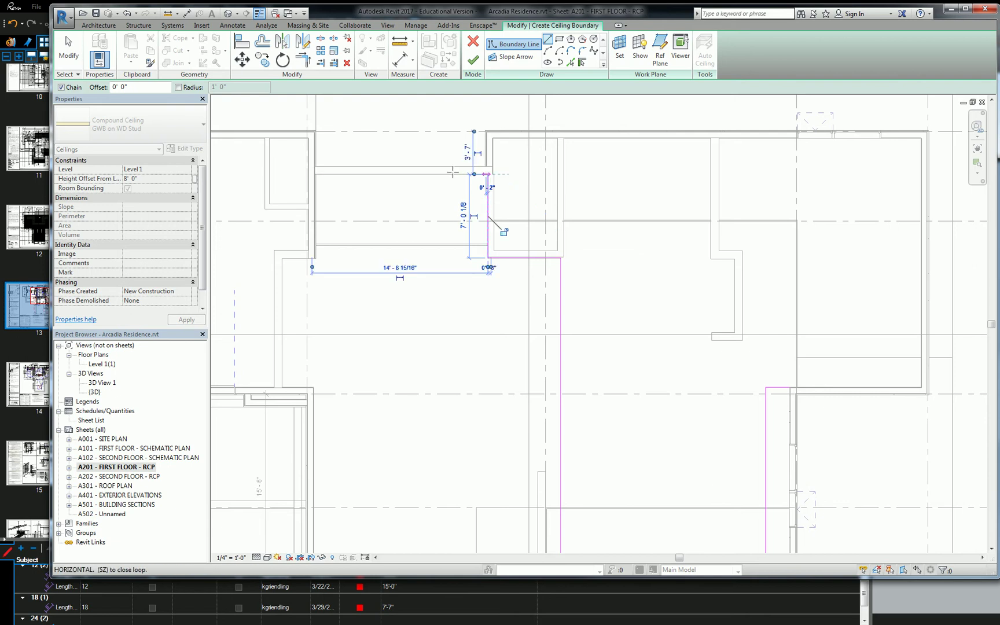
pyautogui.click(464, 174)
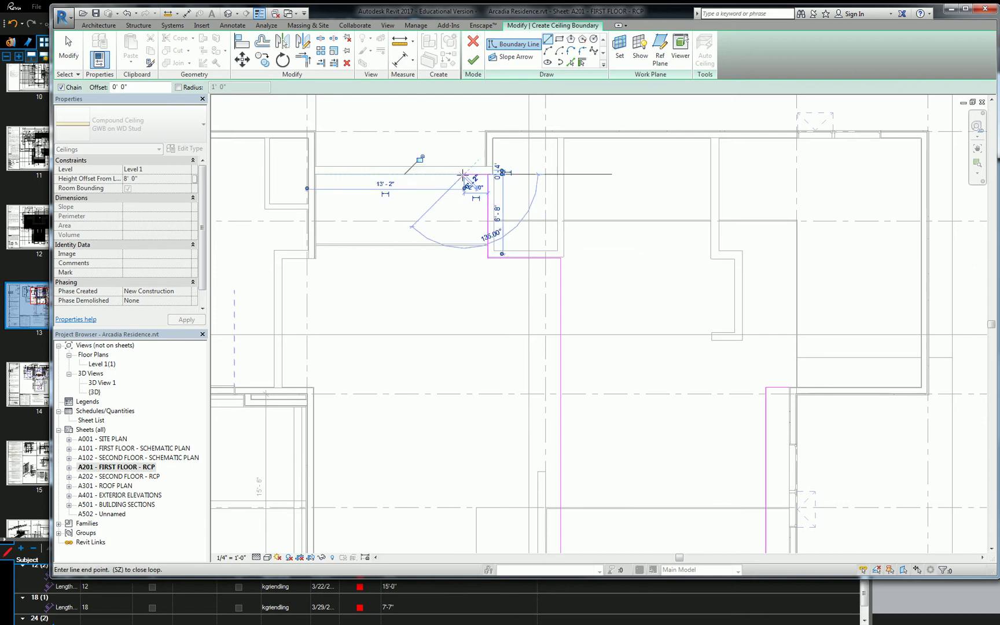
# Step: Outline the dining and hallway soffit with boundary lines about 17' down, 6'-5" left, 8'-5" down, and 13'-3" right to grid 4
pyautogui.moveTo(473, 402); pyautogui.dragTo(476, 340, button='middle')
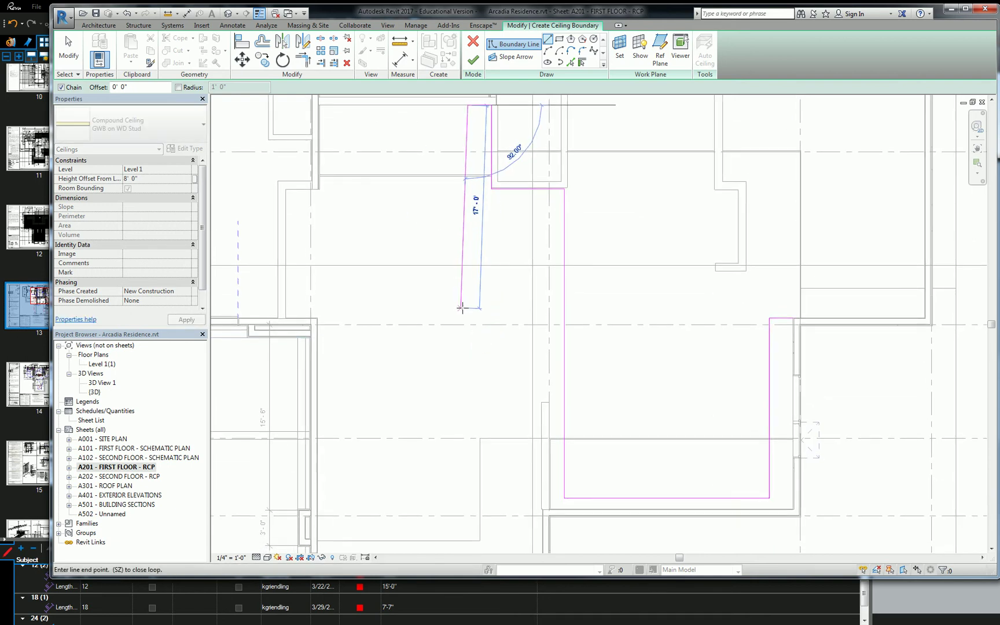
pyautogui.click(466, 307)
pyautogui.click(391, 308)
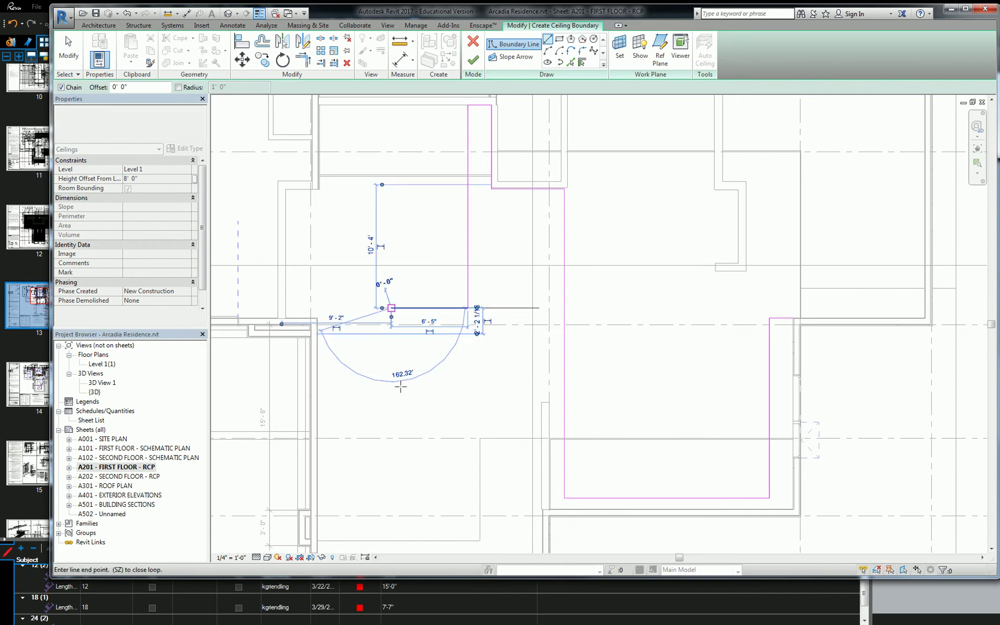
pyautogui.click(390, 409)
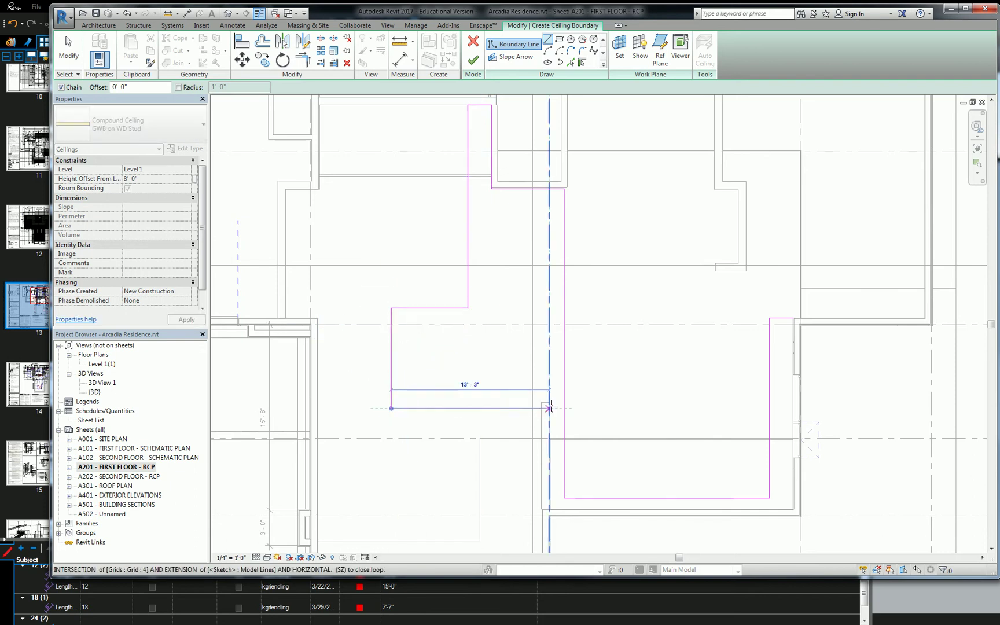
pyautogui.click(550, 408)
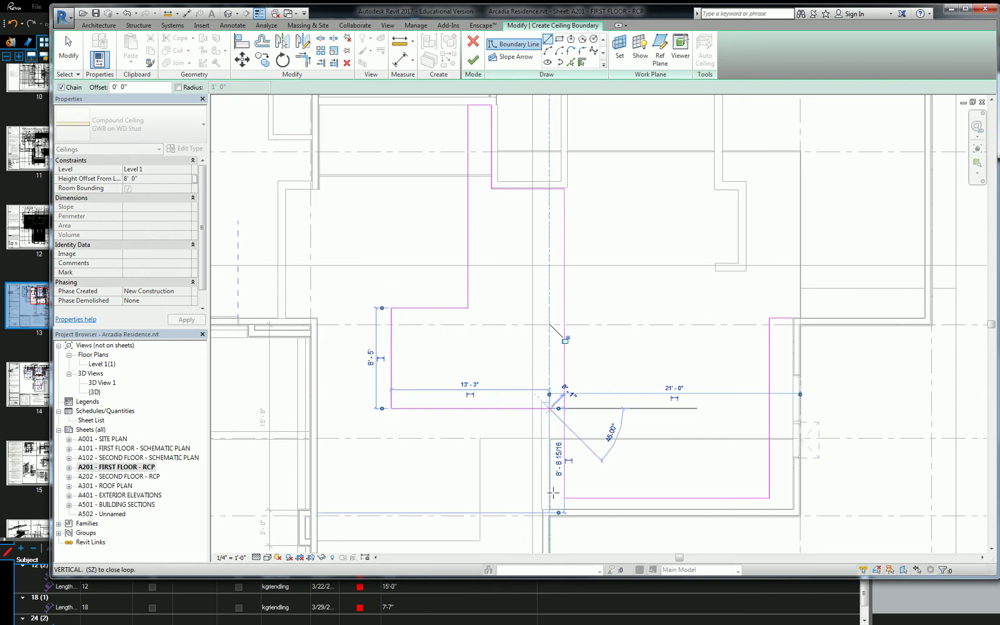
# Step: Close the boundary down to the kitchen's lower wall, about 20'-4" along it, and about 15'-11" up the exterior wall to the starting line
pyautogui.click(553, 508)
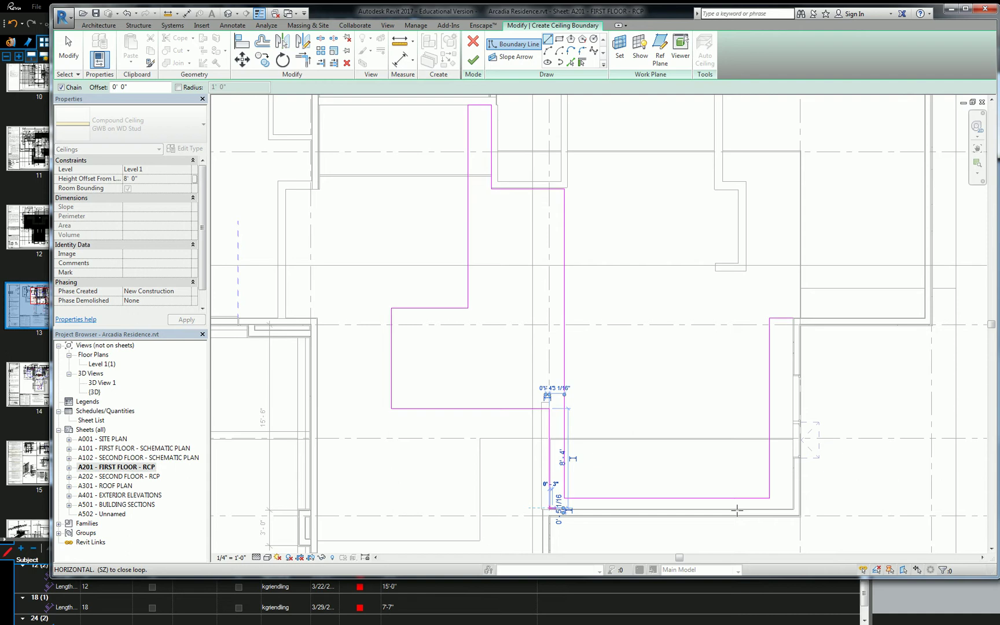
pyautogui.click(793, 508)
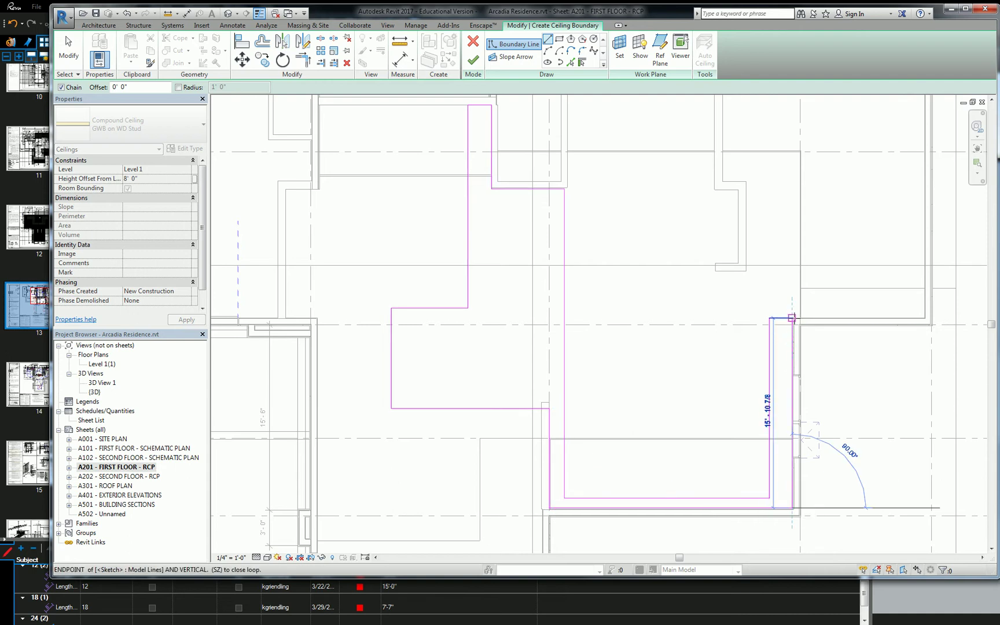
pyautogui.click(792, 318)
pyautogui.scroll(2, 805, 335)
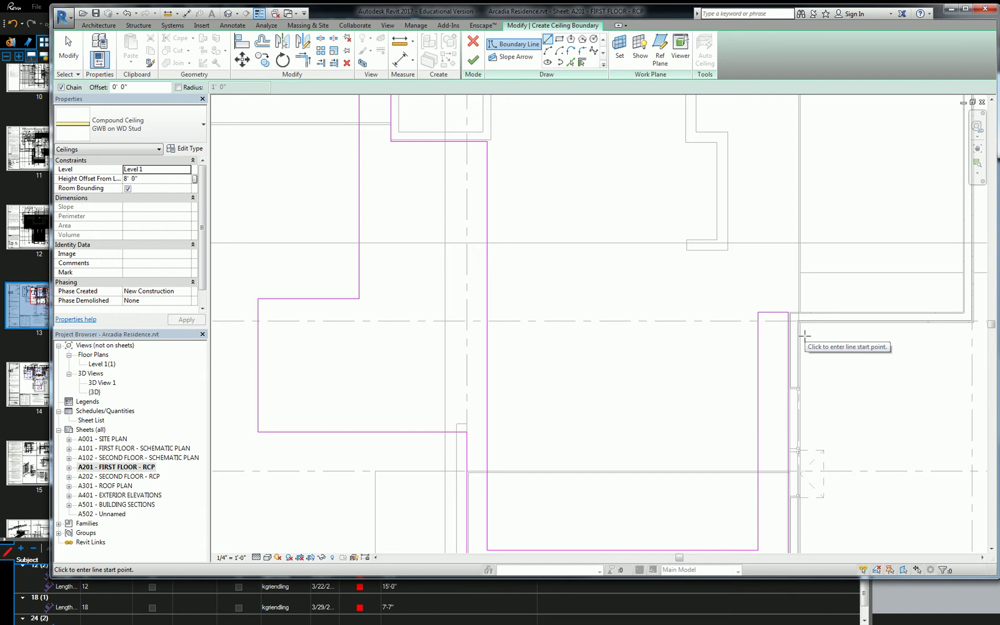
pyautogui.moveTo(713, 357); pyautogui.dragTo(699, 247, button='middle')
pyautogui.press('Escape')
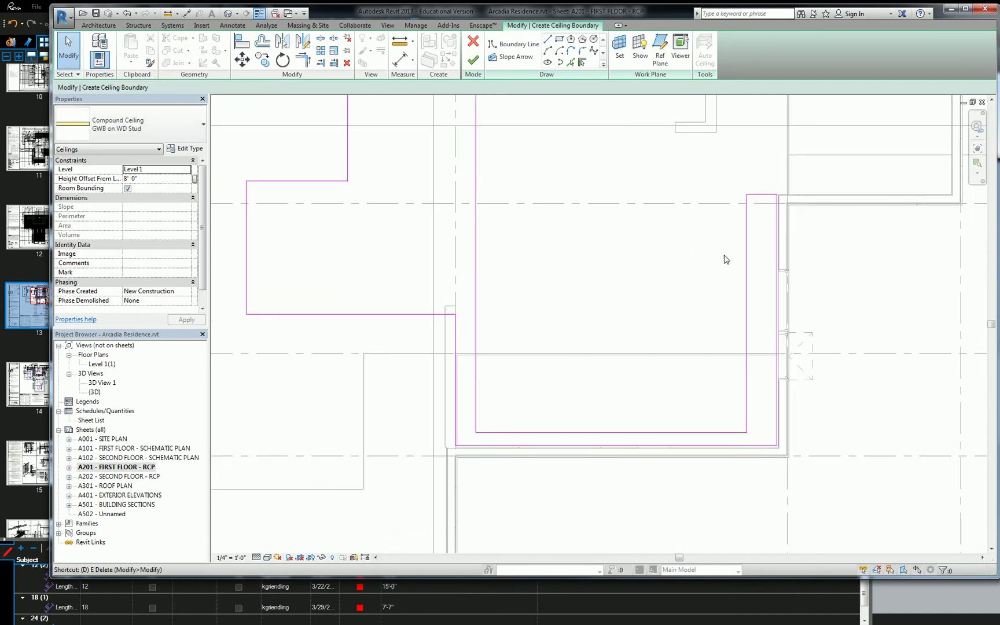
# Step: Add aligned dimensions across the soffit strips along the kitchen's right exterior wall and lower wall
pyautogui.press('d')
pyautogui.press('i')
pyautogui.scroll(-3, 859, 313)
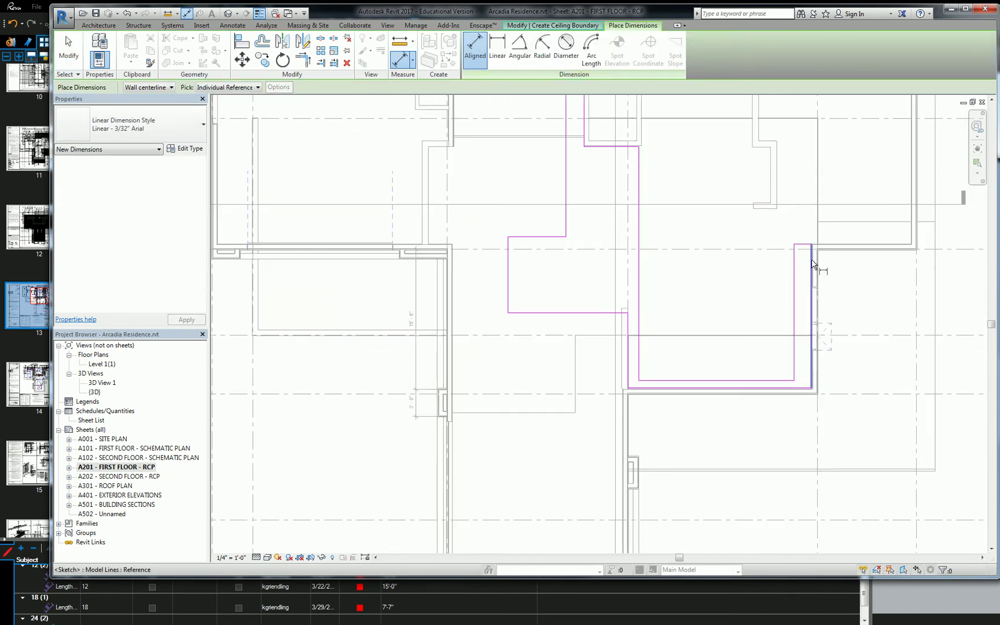
pyautogui.click(813, 264)
pyautogui.click(794, 265)
pyautogui.click(750, 267)
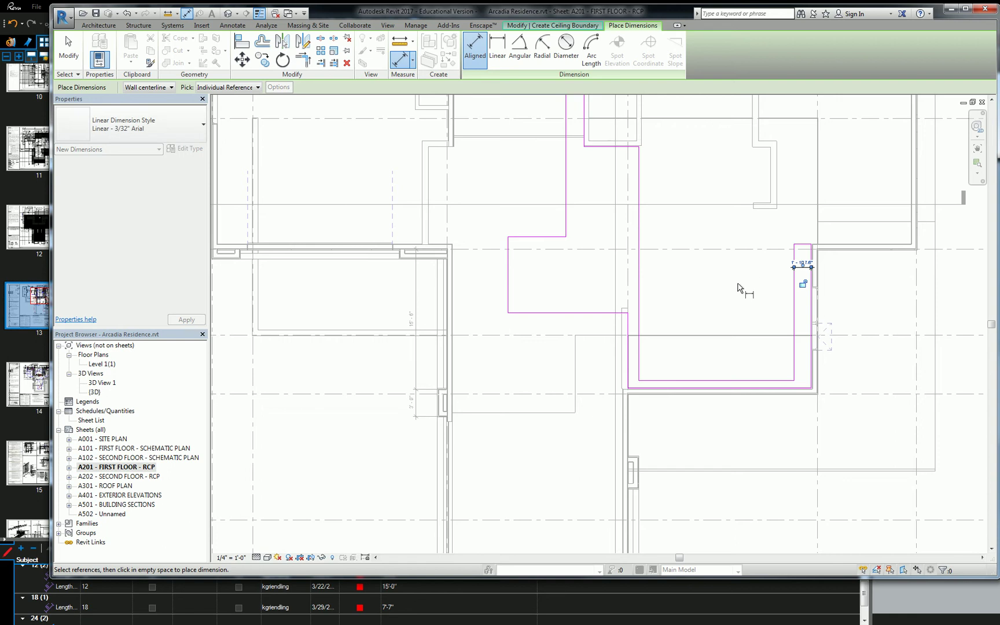
pyautogui.click(745, 389)
pyautogui.click(747, 381)
pyautogui.click(749, 365)
# Step: Dimension the widths of the soffit strips on the kitchen's left side and beside the toilet room
pyautogui.click(629, 356)
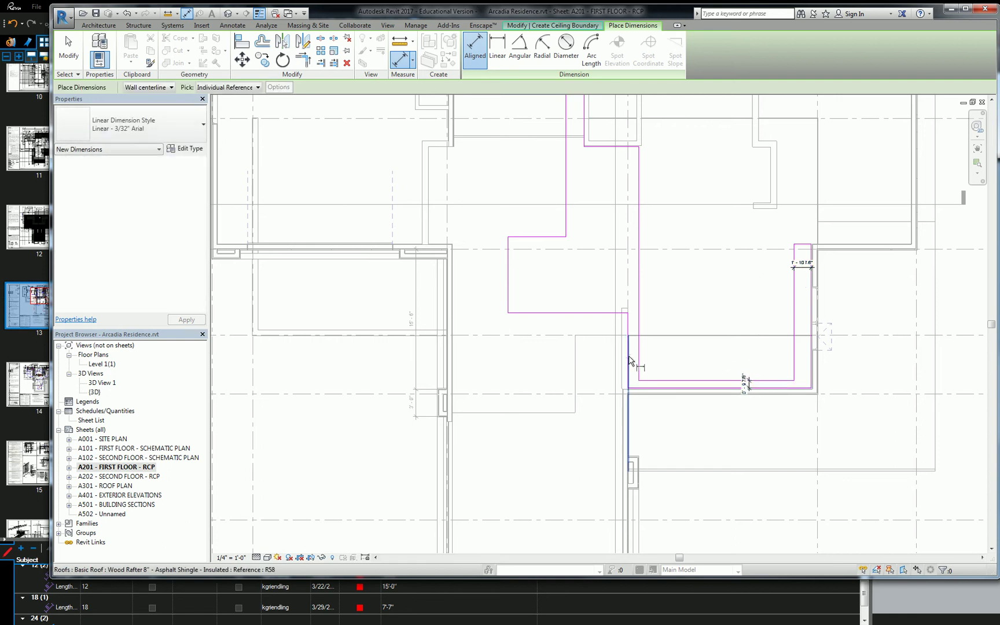
pyautogui.click(629, 362)
pyautogui.click(639, 362)
pyautogui.click(634, 351)
pyautogui.moveTo(555, 239); pyautogui.dragTo(554, 277, button='middle')
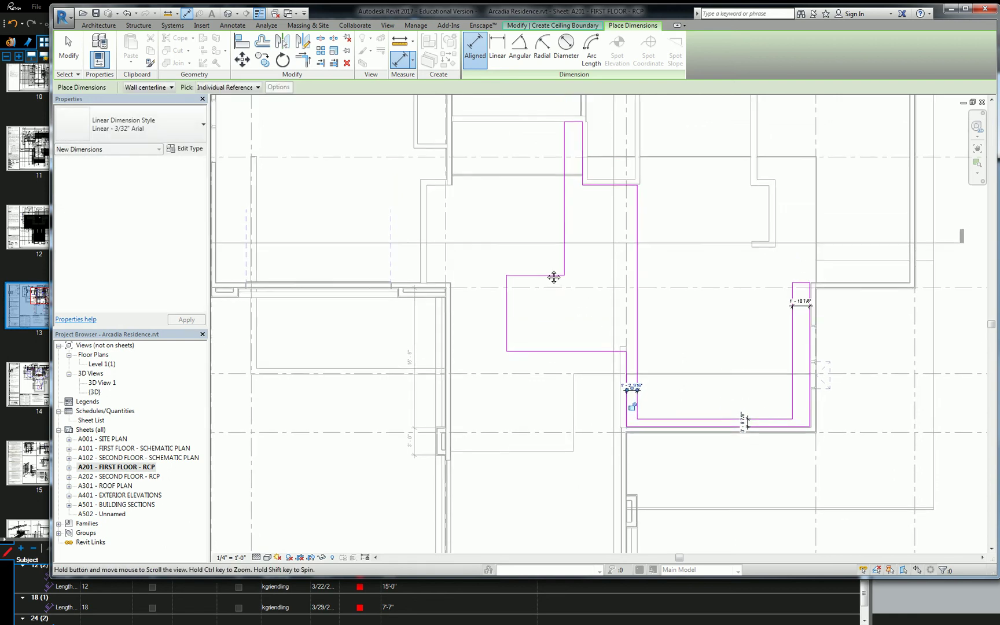
pyautogui.click(582, 147)
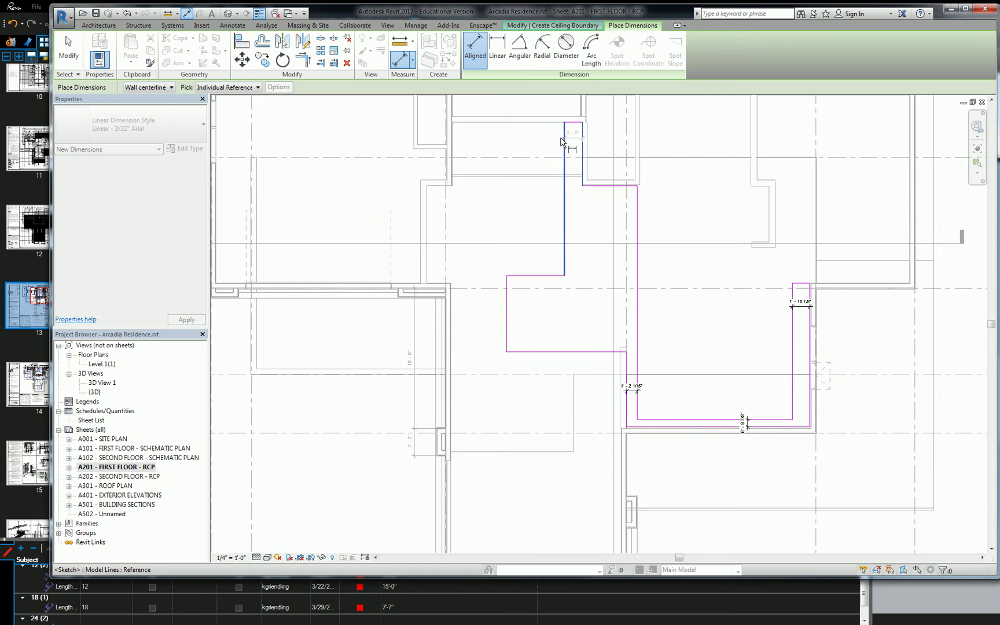
pyautogui.click(562, 139)
pyautogui.click(540, 139)
# Step: Place a continuous dimension from the hallway soffit's upper and lower lines to the line at the toilet room's lower wall
pyautogui.scroll(1, 522, 282)
pyautogui.click(542, 274)
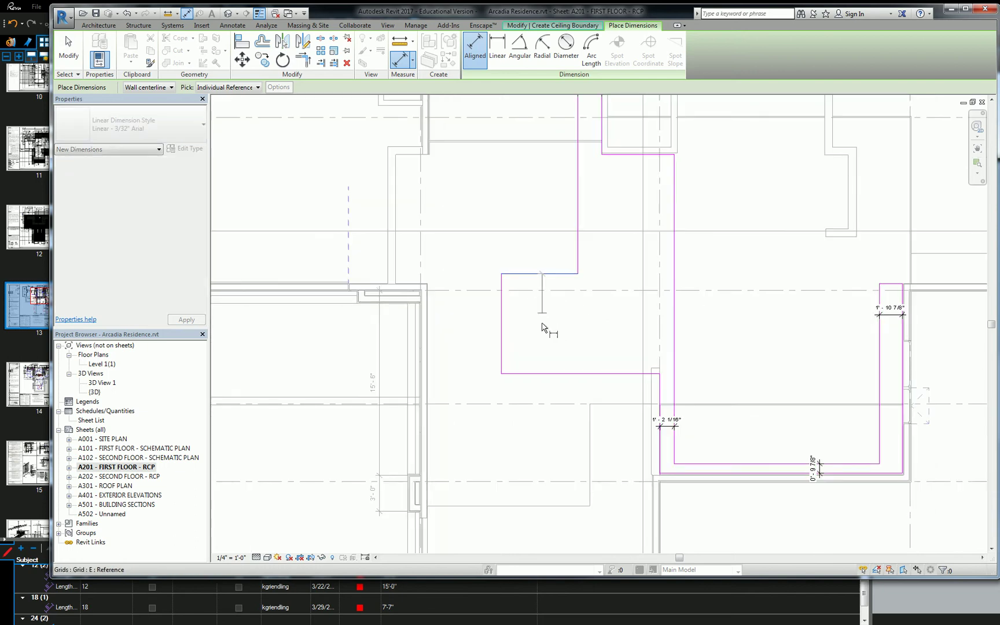
pyautogui.click(537, 372)
pyautogui.click(615, 156)
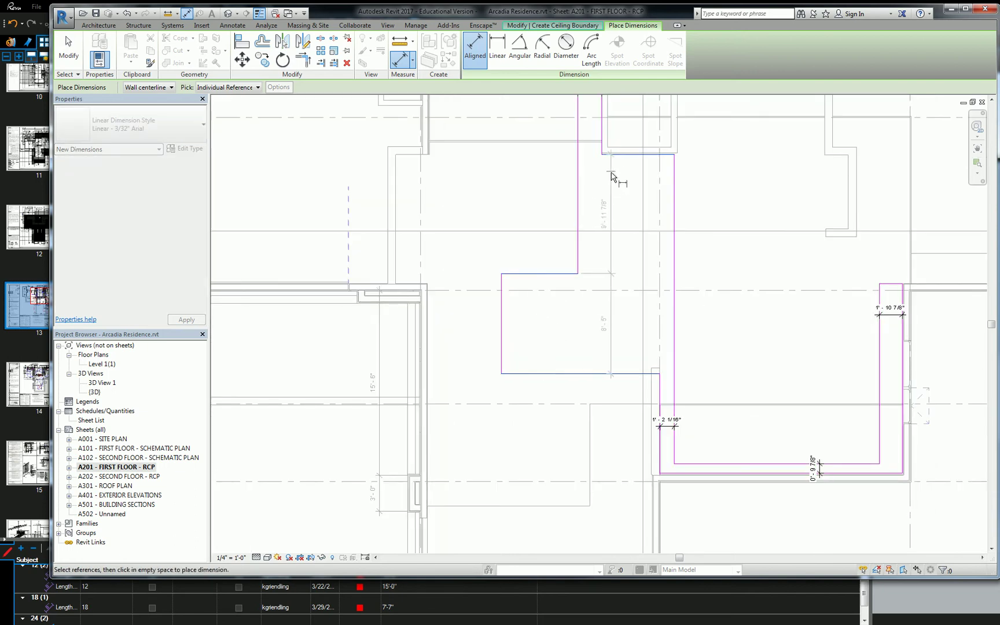
pyautogui.click(612, 177)
pyautogui.moveTo(632, 214); pyautogui.dragTo(505, 212, button='middle')
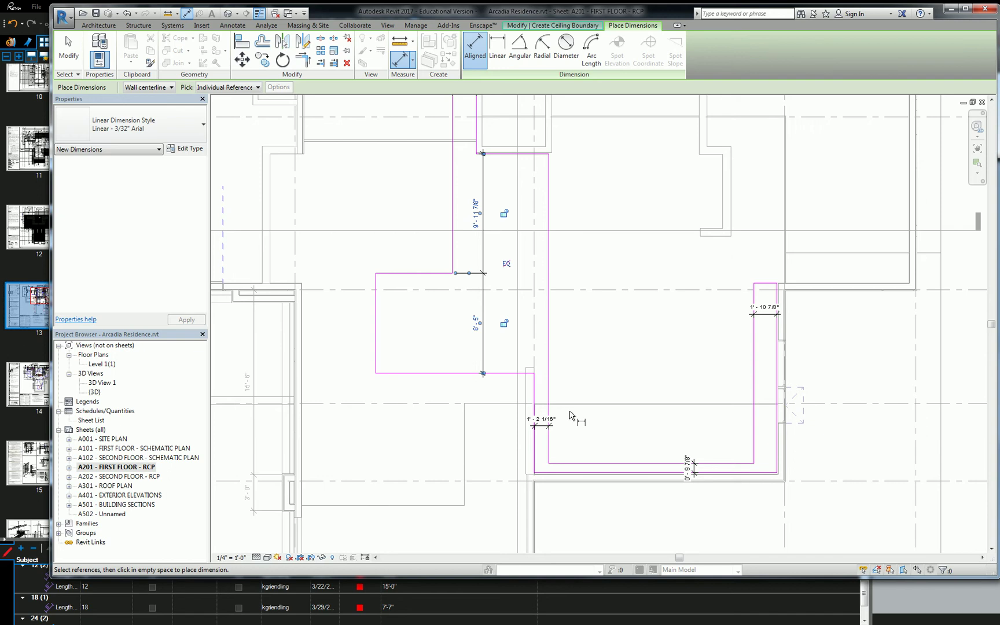
pyautogui.press('Escape')
# Step: Align the outer boundary lines at the kitchen's lower right corner with the inside faces of the exterior walls
pyautogui.scroll(5, 770, 469)
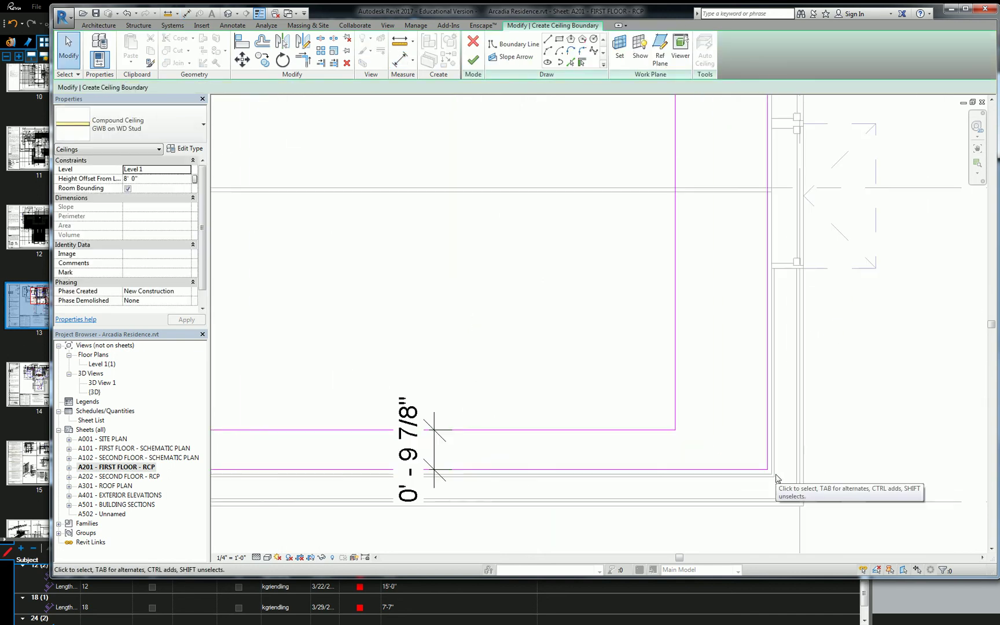
pyautogui.press('a')
pyautogui.press('l')
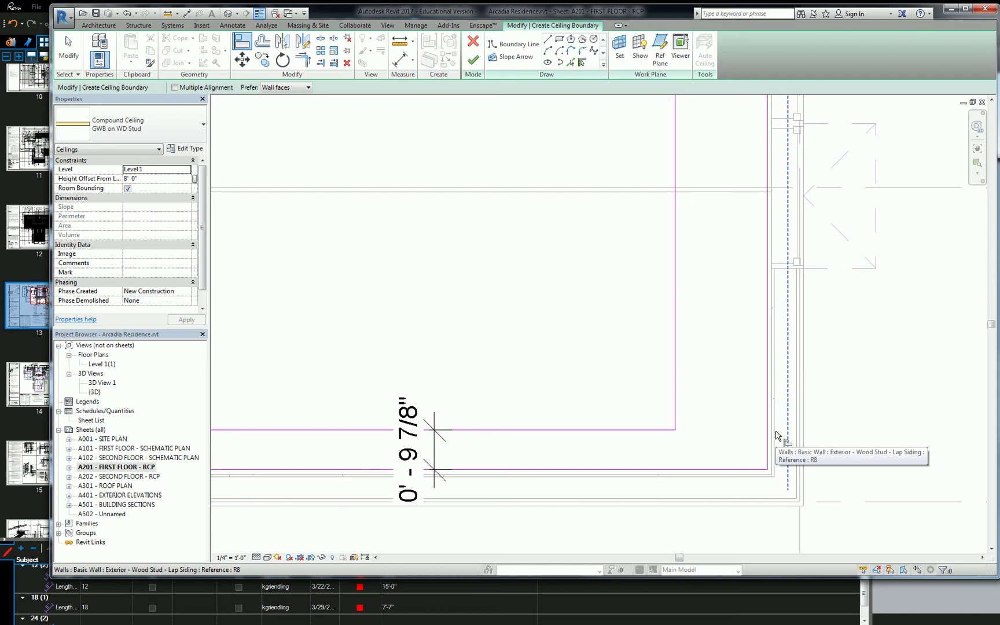
pyautogui.click(777, 435)
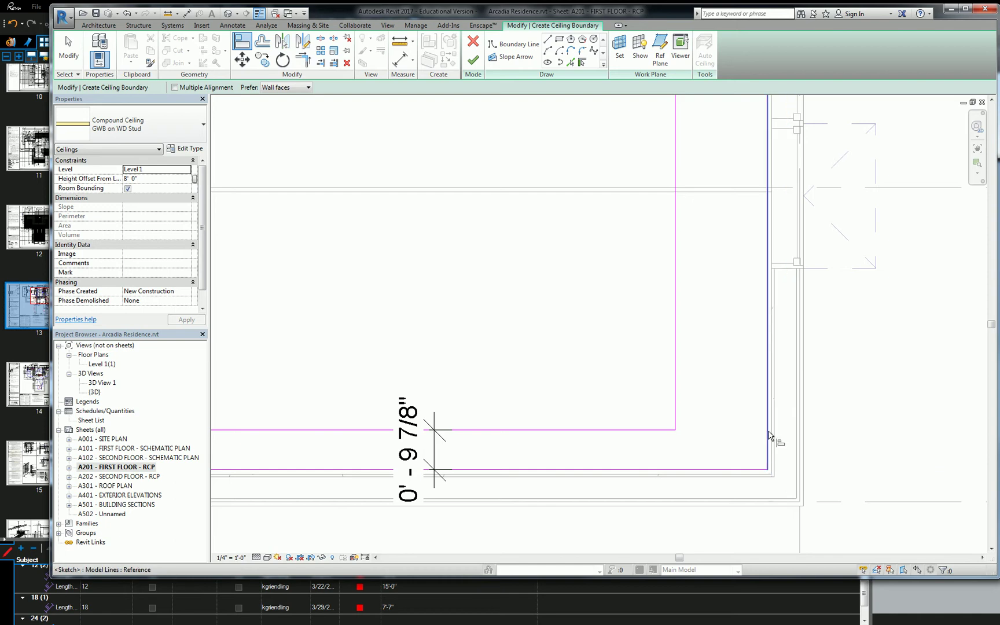
pyautogui.click(769, 446)
pyautogui.click(754, 480)
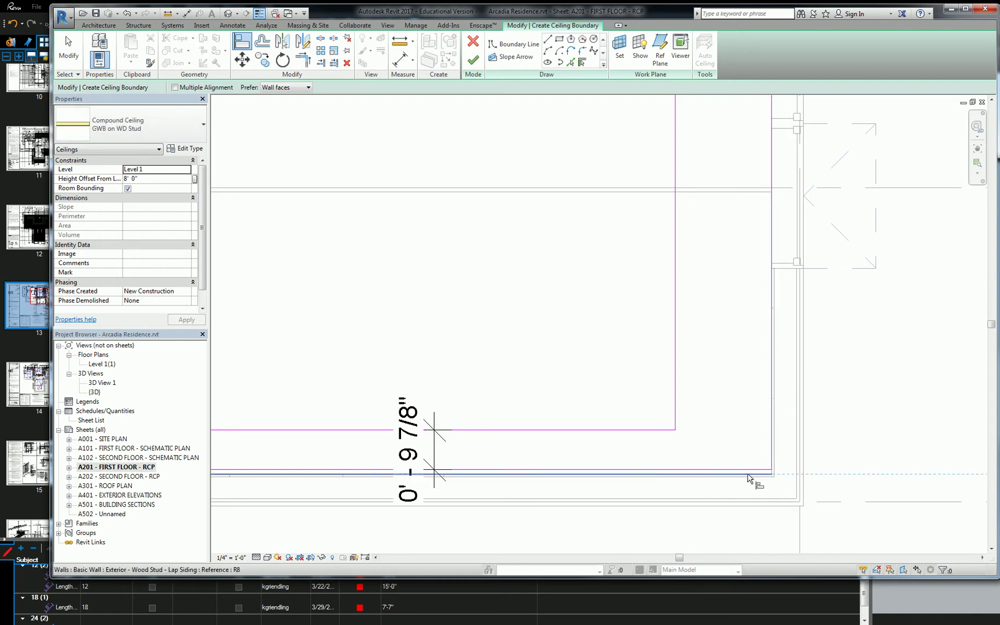
pyautogui.click(748, 473)
pyautogui.scroll(-2, 637, 447)
# Step: Align the boundary line below the toilet room with the face of the room's lower wall
pyautogui.moveTo(637, 447); pyautogui.dragTo(733, 436, button='middle')
pyautogui.moveTo(512, 386); pyautogui.dragTo(710, 406, button='middle')
pyautogui.scroll(3, 438, 243)
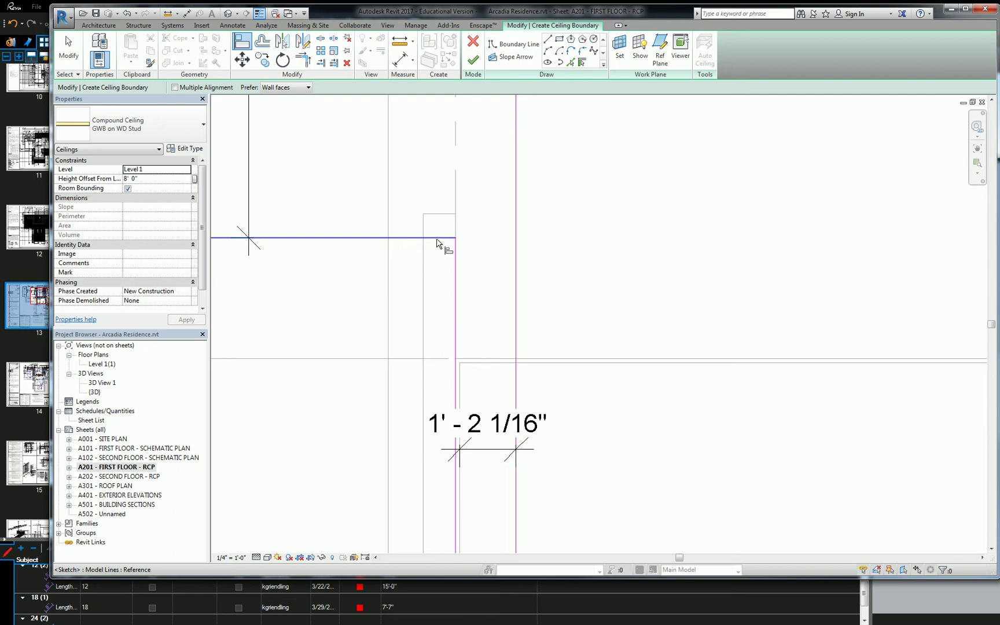
pyautogui.scroll(-5, 459, 212)
pyautogui.moveTo(575, 235)
pyautogui.mouseDown(button='middle')
pyautogui.moveTo(562, 398)
pyautogui.moveTo(596, 447)
pyautogui.mouseUp(button='middle')
pyautogui.scroll(-1, 596, 447)
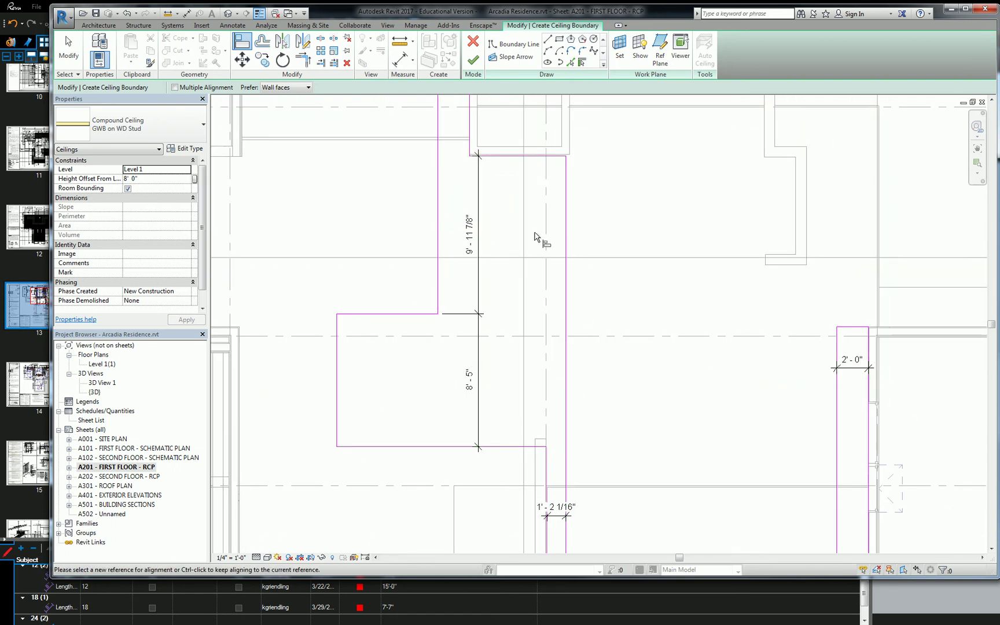
pyautogui.scroll(7, 558, 158)
pyautogui.click(550, 157)
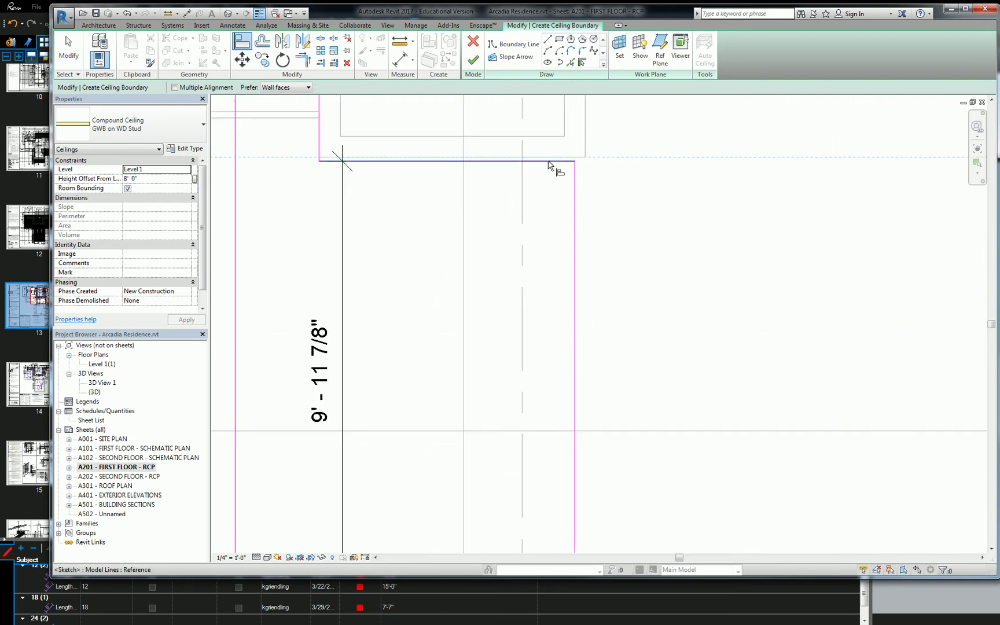
pyautogui.click(550, 162)
# Step: Check the toilet room soffit in Bluebeam Revu, then align the long vertical boundary line with the room's right wall face in Revit
pyautogui.hotkey('alt', 'Tab')
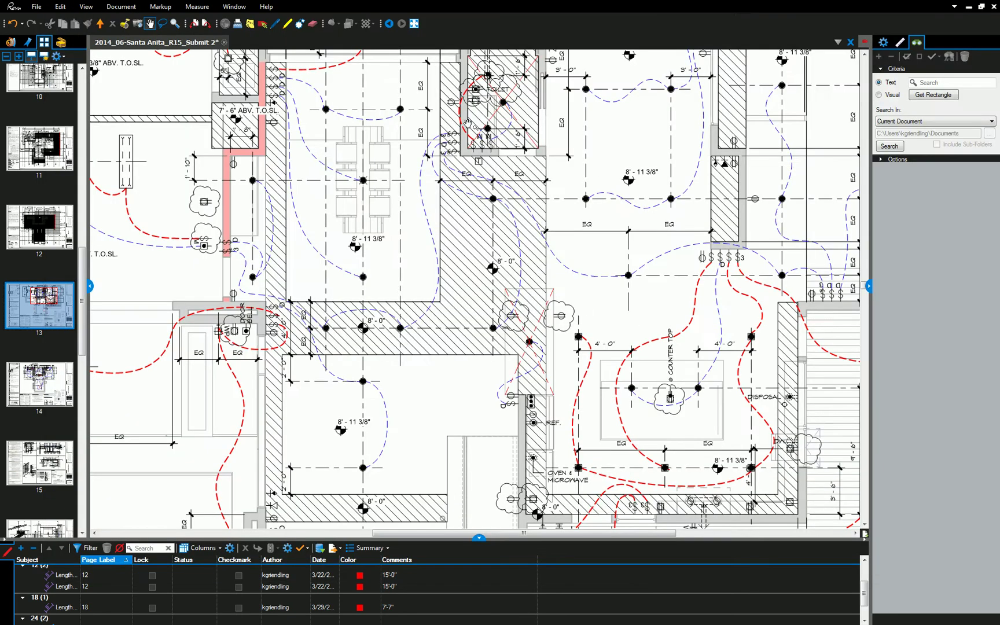
pyautogui.scroll(5, 547, 149)
pyautogui.moveTo(546, 174); pyautogui.dragTo(598, 350)
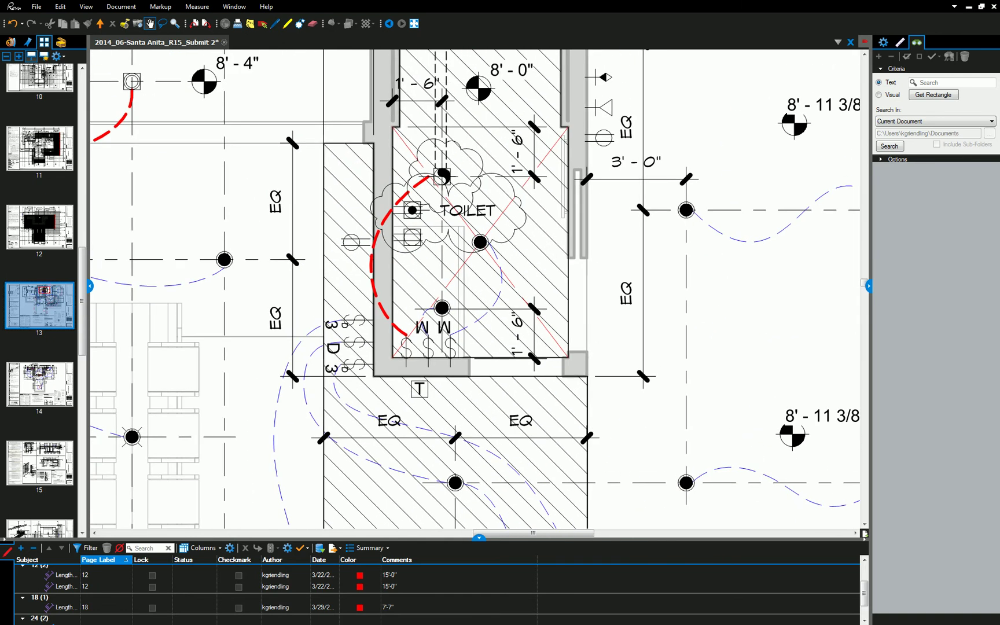
pyautogui.hotkey('alt', 'Tab')
pyautogui.click(585, 145)
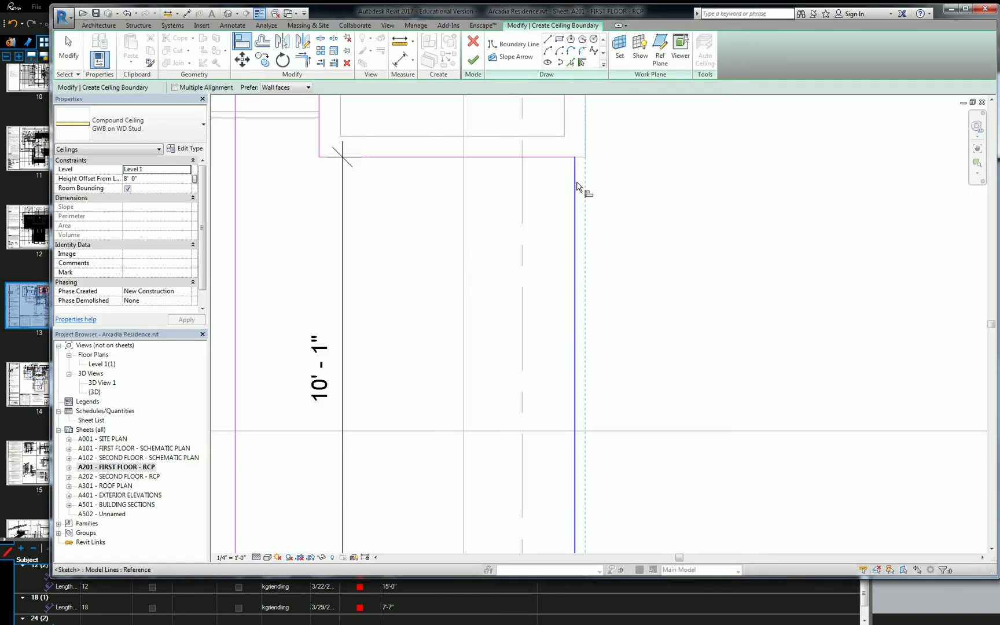
pyautogui.click(577, 186)
pyautogui.scroll(-4, 594, 335)
pyautogui.moveTo(567, 419); pyautogui.dragTo(596, 345, button='middle')
# Step: Switch to Bluebeam Revu, examine where the hallway soffit meets the kitchen's left wall, and return to Revit
pyautogui.hotkey('alt', 'Tab')
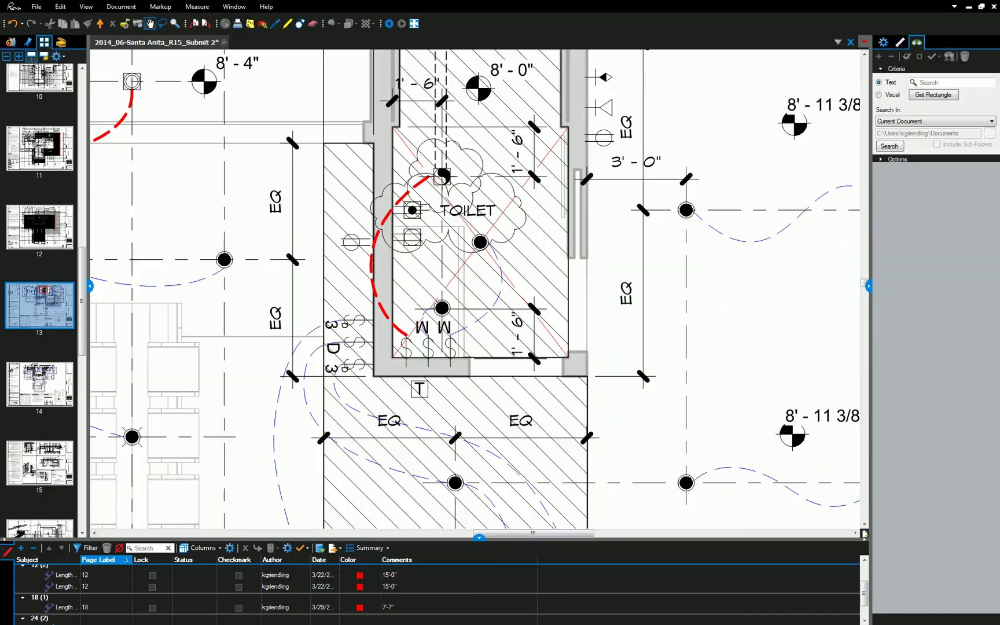
pyautogui.scroll(-3, 628, 299)
pyautogui.scroll(3, 592, 384)
pyautogui.scroll(1, 592, 384)
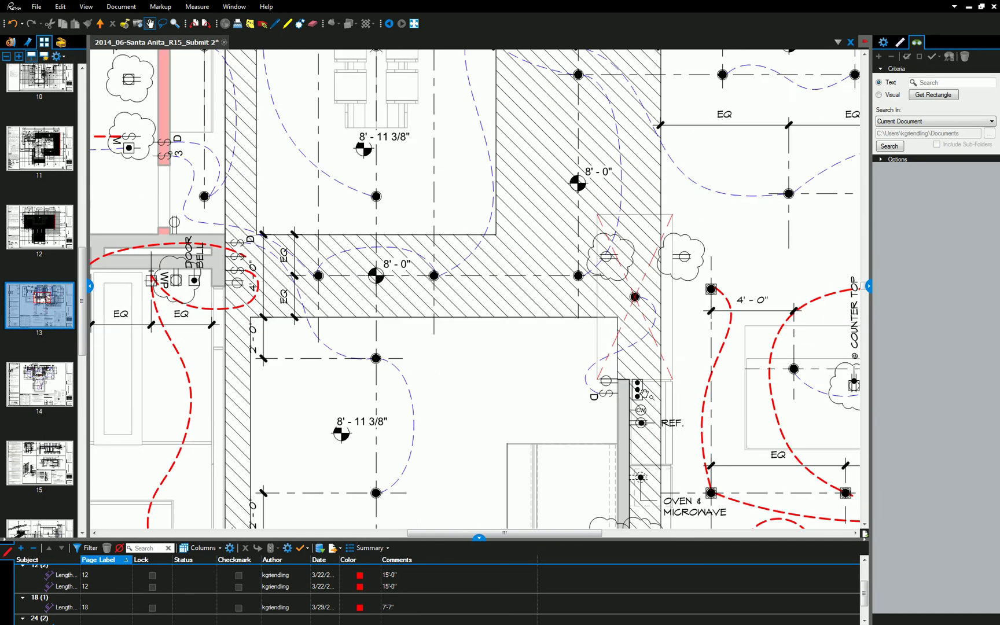
pyautogui.moveTo(612, 368); pyautogui.dragTo(568, 361)
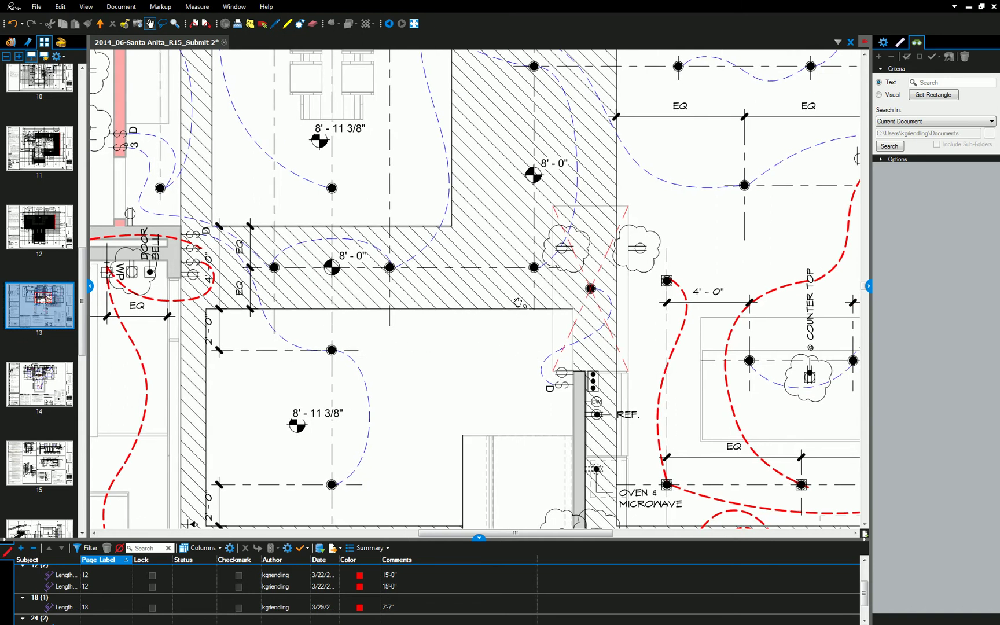
pyautogui.hotkey('alt', 'Tab')
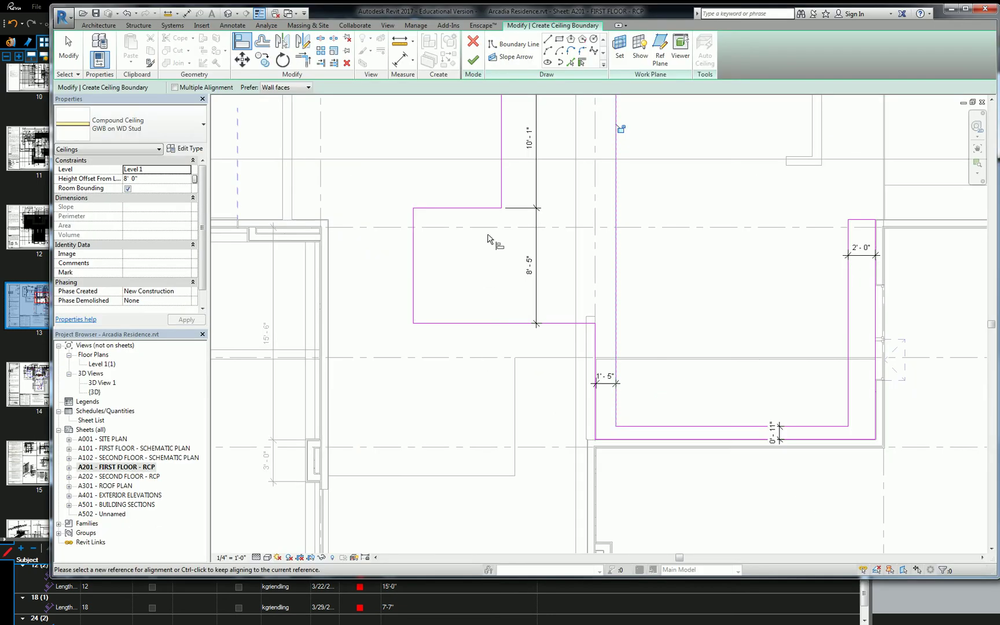
# Step: Move the hallway soffit's lower horizontal boundary line up to the end of the wall beside the kitchen
pyautogui.click(490, 323)
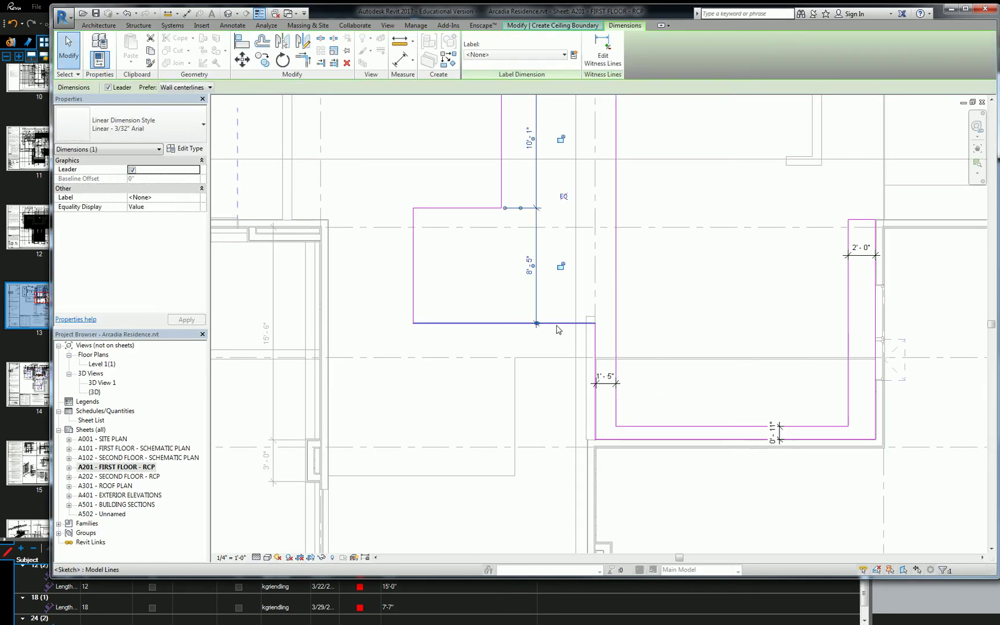
pyautogui.scroll(2, 575, 328)
pyautogui.press('m')
pyautogui.press('v')
pyautogui.scroll(1, 583, 326)
pyautogui.click(597, 322)
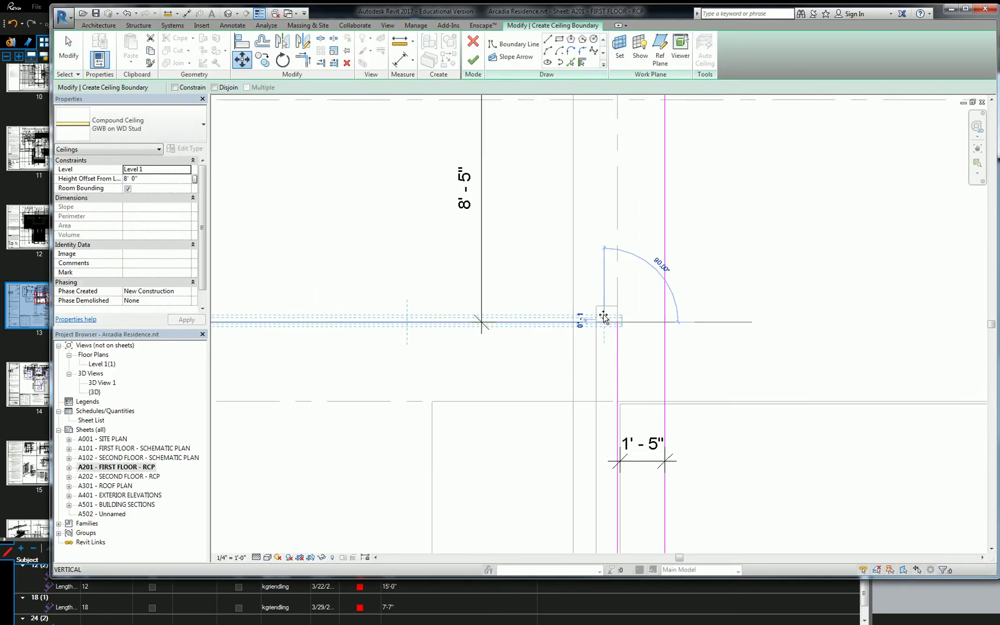
pyautogui.click(602, 306)
# Step: Move the hallway soffit's lower horizontal boundary line 3' further up from the wall end
pyautogui.press('m')
pyautogui.press('v')
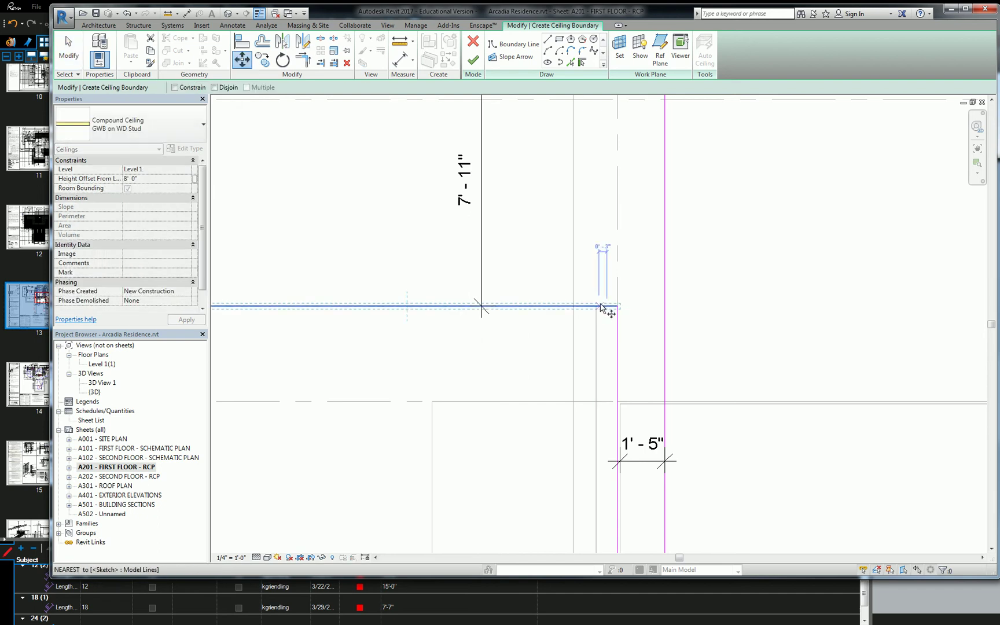
pyautogui.click(599, 305)
pyautogui.write("3'")
pyautogui.press('Return')
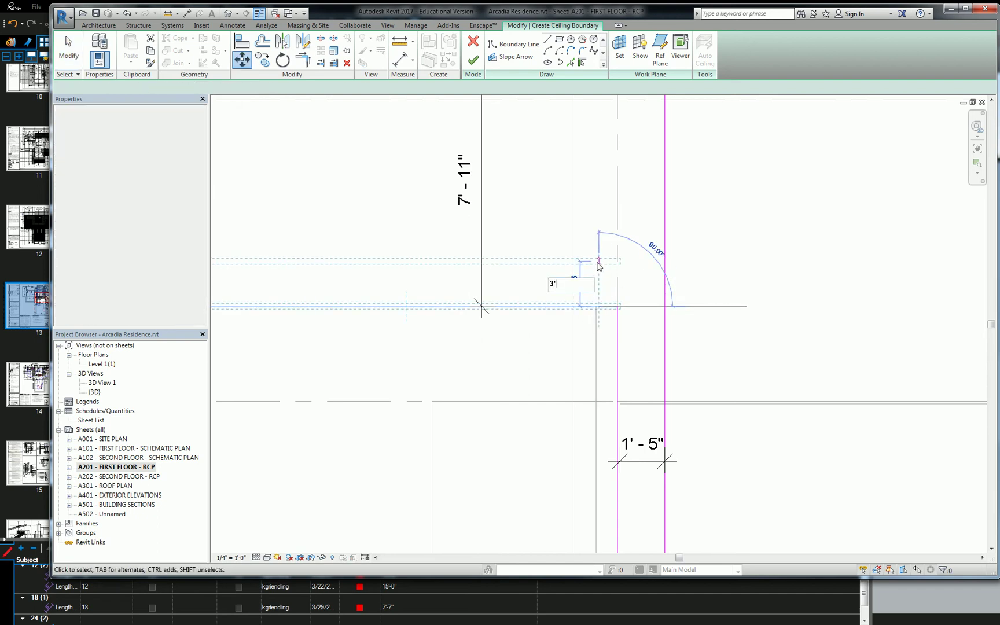
pyautogui.scroll(-5, 597, 262)
pyautogui.press('Escape')
# Step: Set the hallway soffit's horizontal arm to 4' wide by repositioning its upper boundary line, and finish the ceiling sketch
pyautogui.click(517, 193)
pyautogui.click(553, 219)
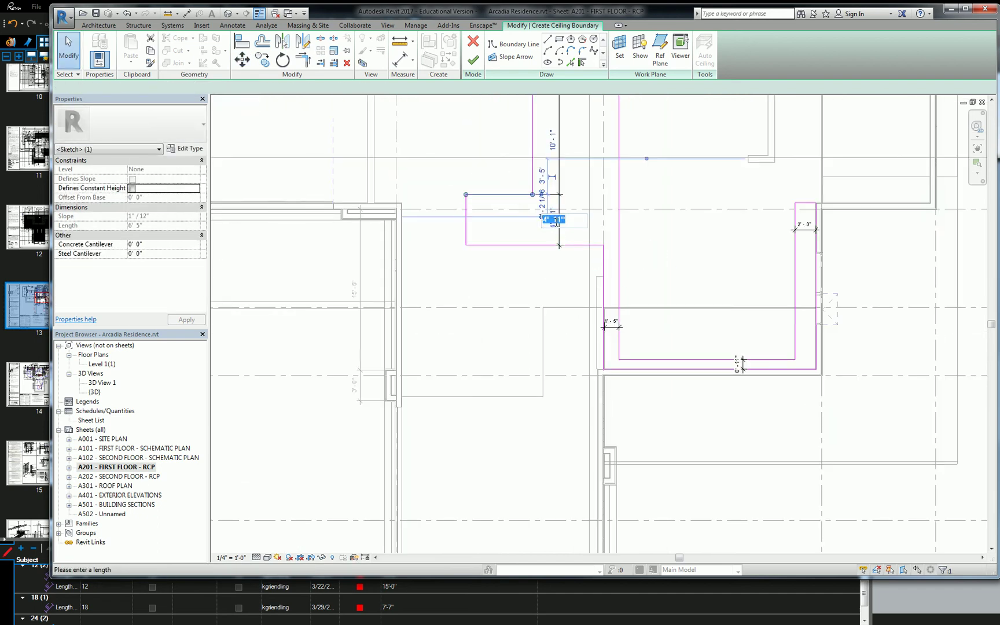
pyautogui.write('3')
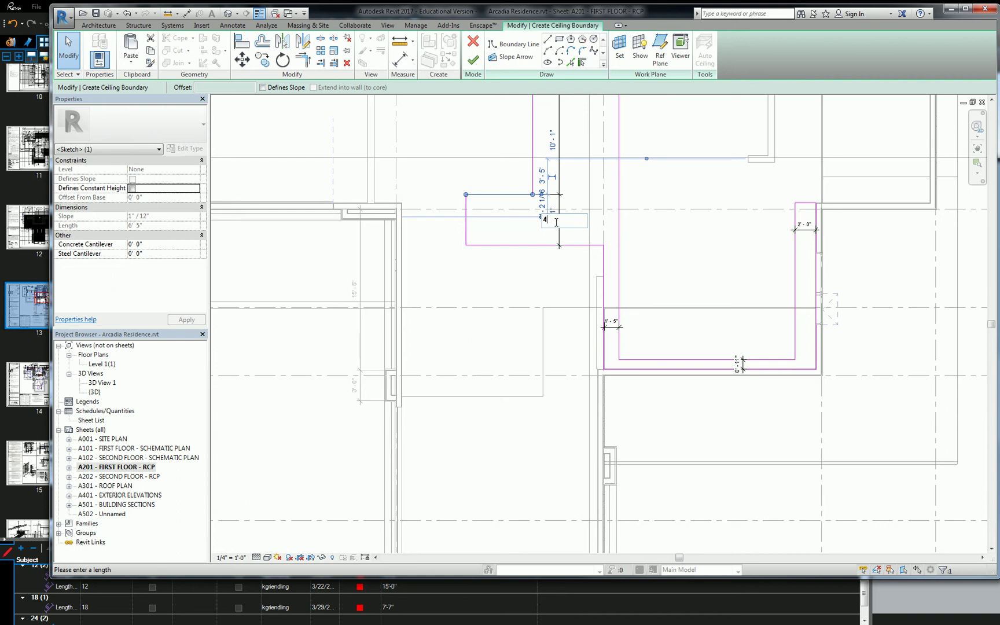
pyautogui.press('Return')
pyautogui.moveTo(585, 233); pyautogui.dragTo(469, 288, button='middle')
pyautogui.press('Escape')
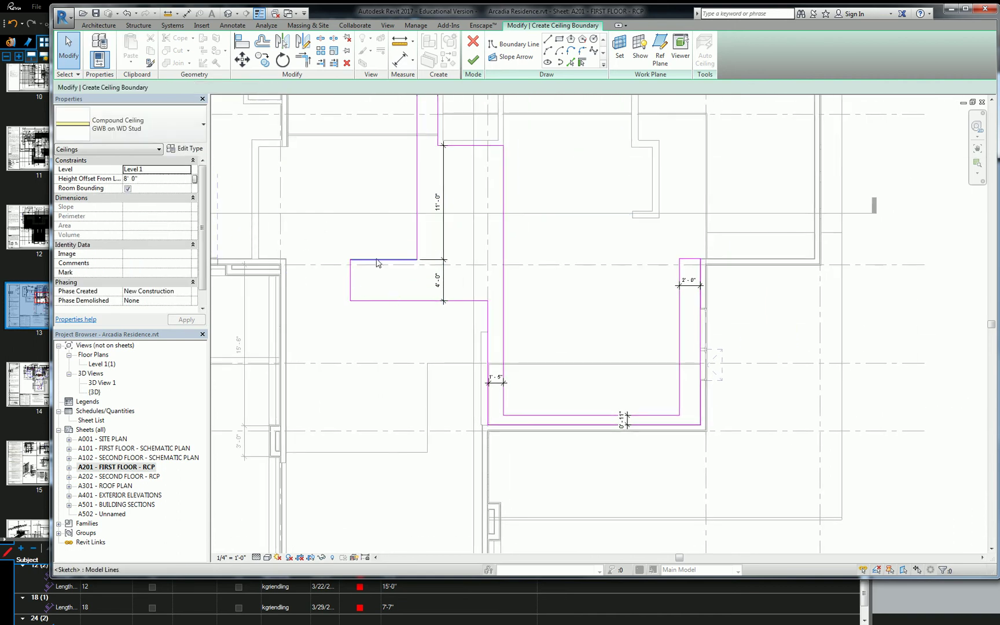
pyautogui.moveTo(487, 240); pyautogui.dragTo(496, 287, button='middle')
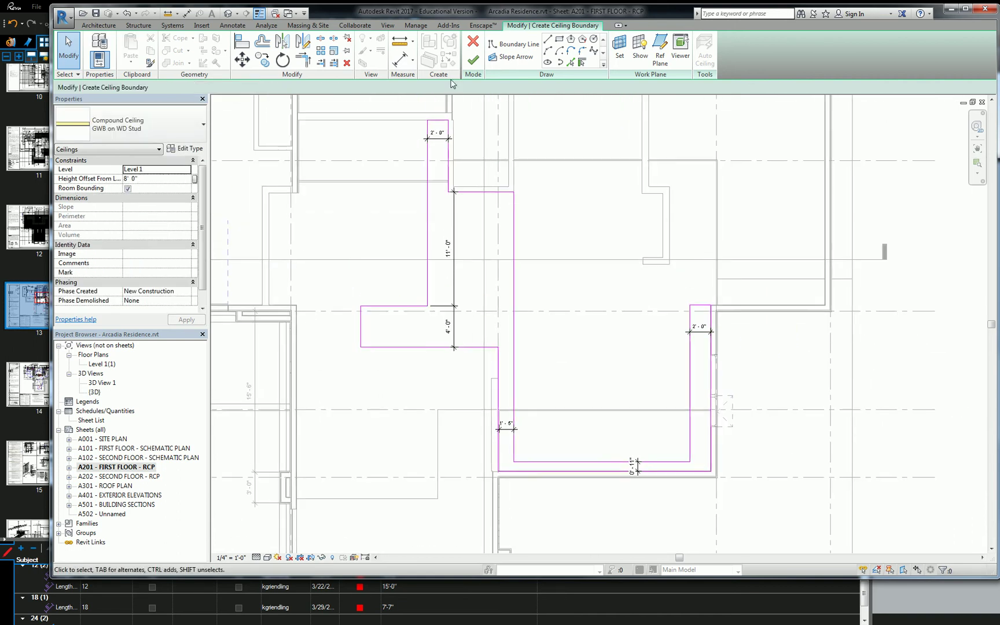
pyautogui.click(473, 60)
pyautogui.press('Escape')
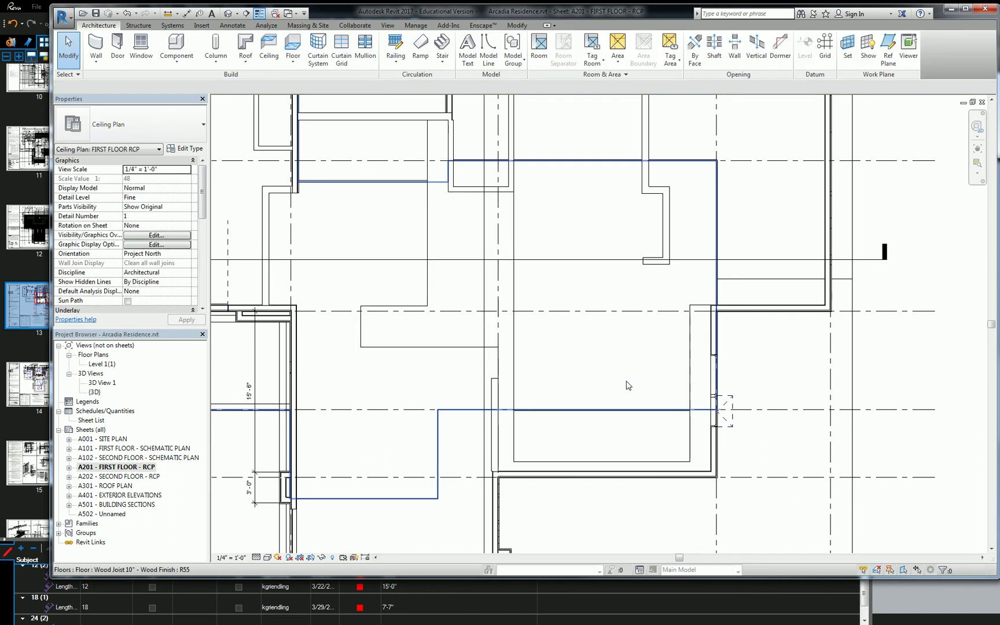
# Step: Reopen the soffit's boundary sketch and set the width of the strip along the kitchen's lower wall to 2'
pyautogui.scroll(2, 546, 449)
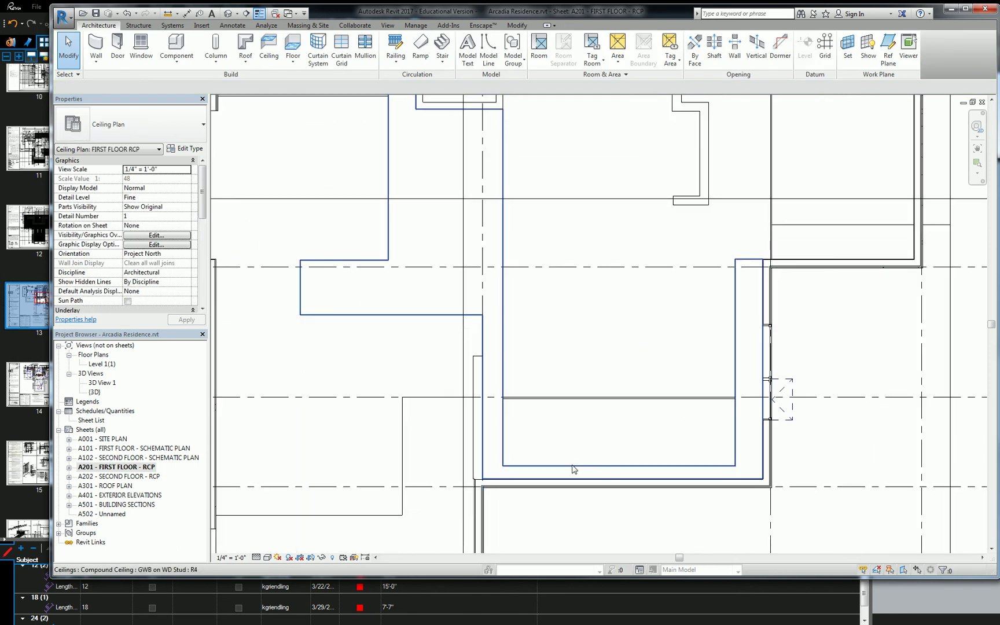
pyautogui.doubleClick(573, 471)
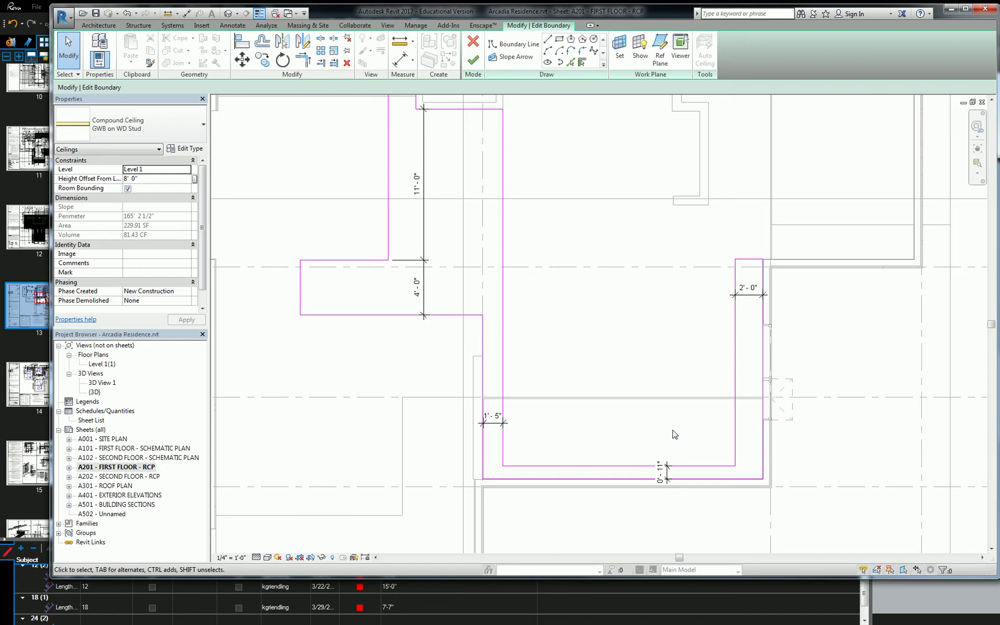
pyautogui.click(665, 466)
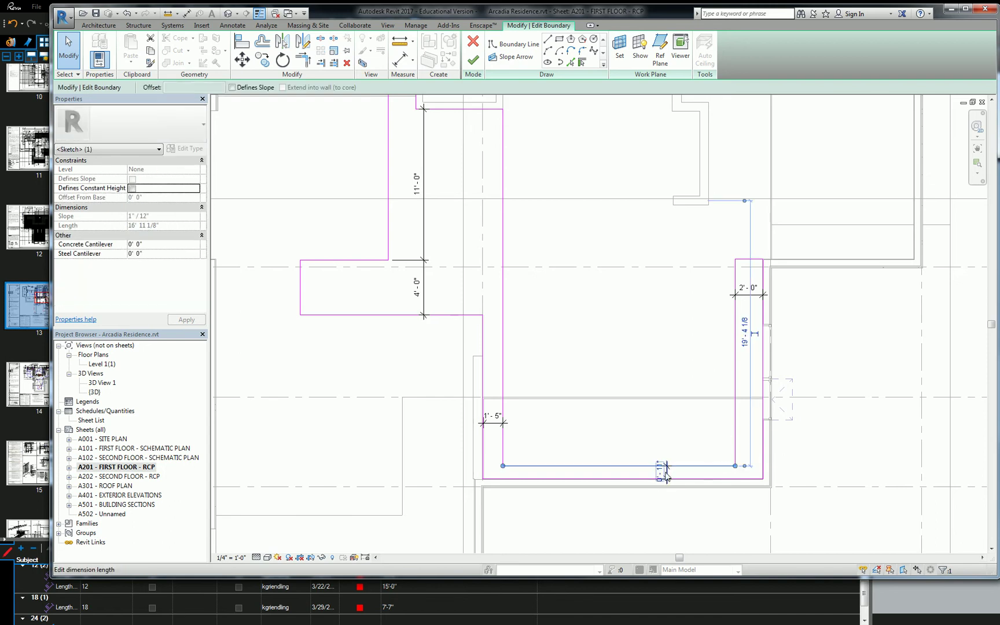
pyautogui.scroll(3, 665, 472)
pyautogui.click(660, 471)
pyautogui.write('2')
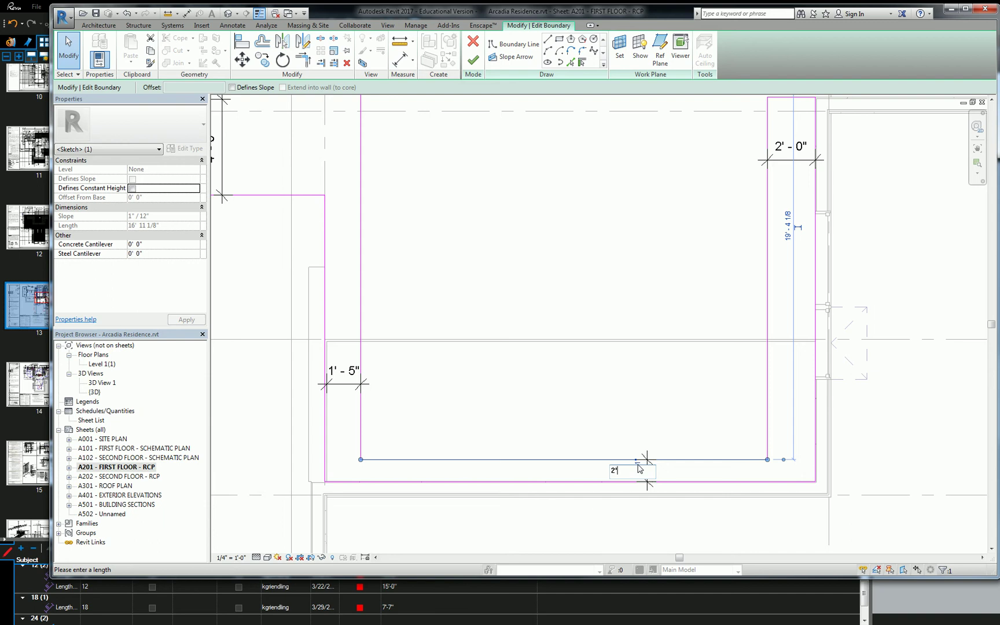
pyautogui.press('Return')
pyautogui.moveTo(376, 357); pyautogui.dragTo(552, 424, button='middle')
pyautogui.press('Escape')
pyautogui.scroll(-3, 538, 385)
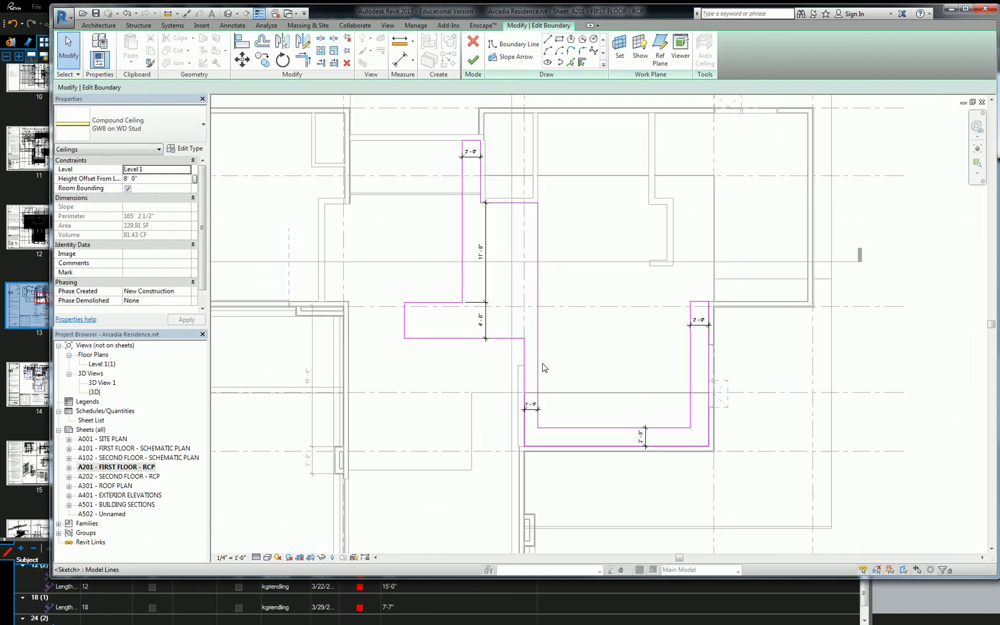
# Step: Review the soffit outline, examine in Bluebeam Revu how the soffit meets the wall end beside the refrigerator, and return to Revit
pyautogui.scroll(4, 559, 418)
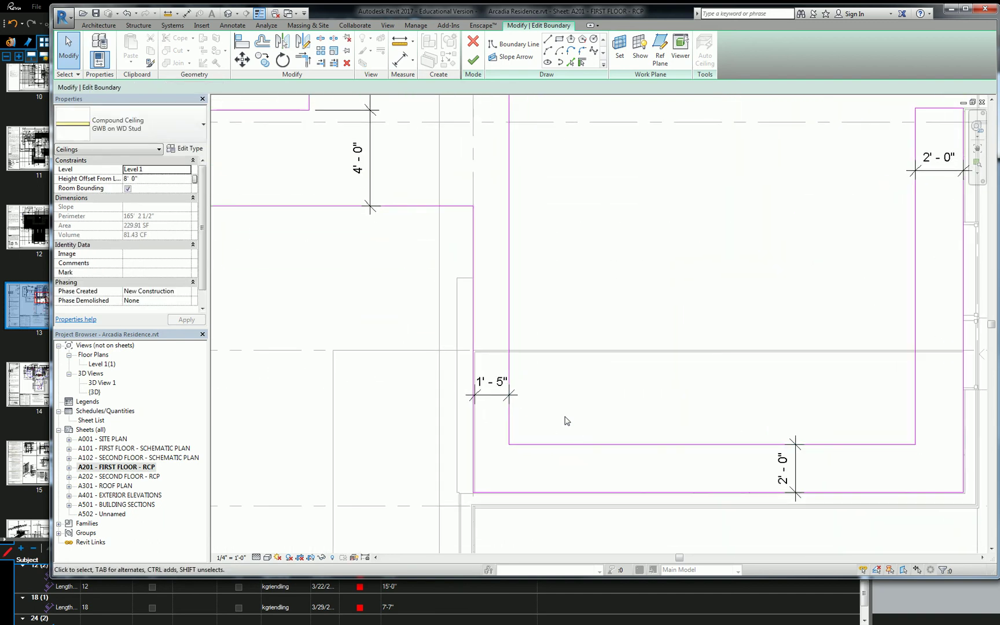
pyautogui.scroll(-2, 510, 312)
pyautogui.moveTo(551, 192); pyautogui.dragTo(574, 342, button='middle')
pyautogui.scroll(-1, 569, 339)
pyautogui.scroll(2, 533, 165)
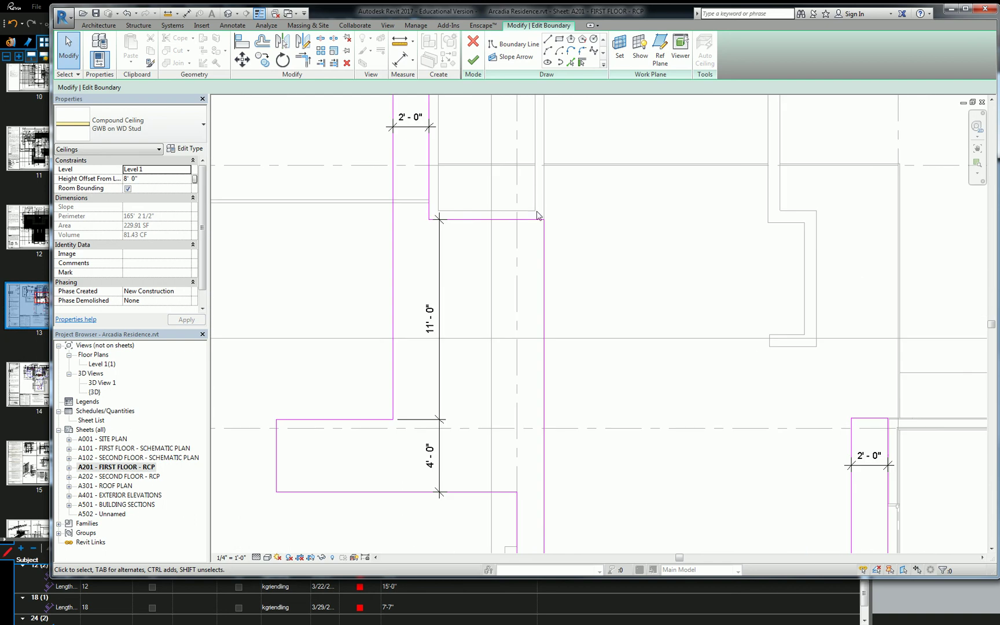
pyautogui.scroll(-3, 550, 301)
pyautogui.scroll(2, 559, 287)
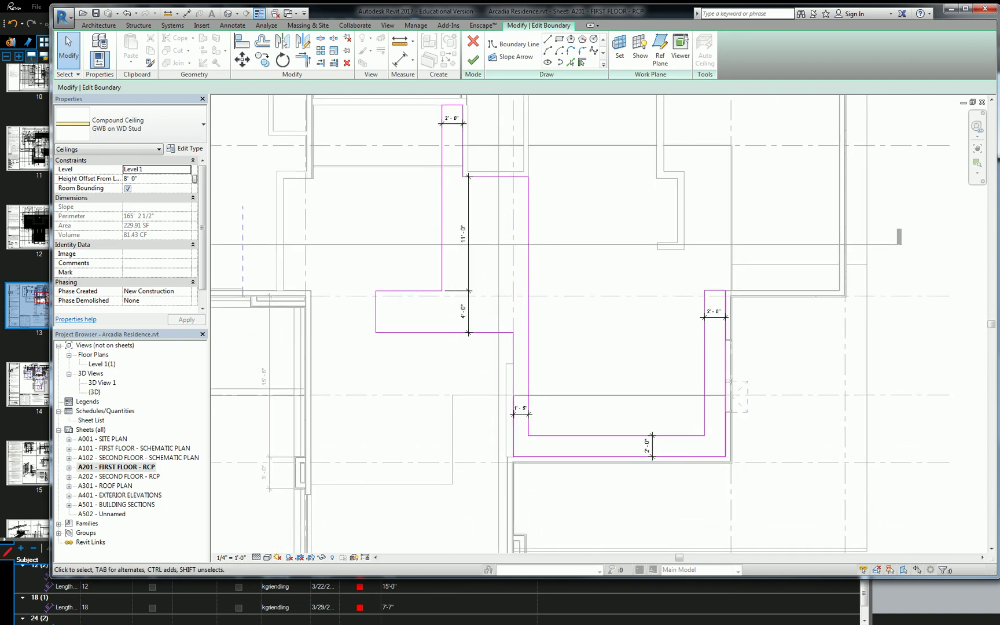
pyautogui.hotkey('alt', 'Tab')
pyautogui.scroll(-3, 623, 351)
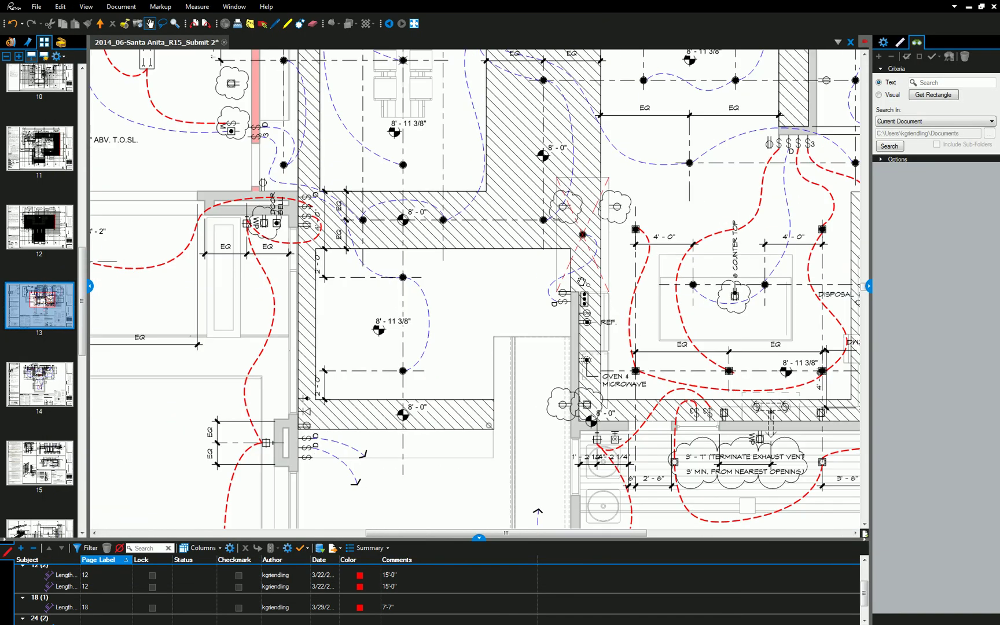
pyautogui.scroll(4, 579, 270)
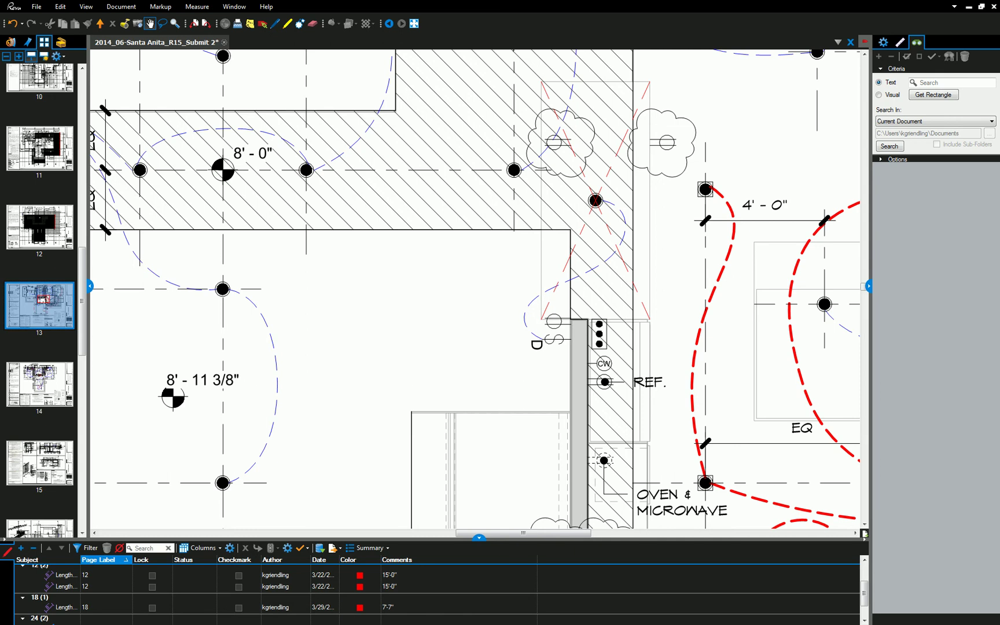
pyautogui.hotkey('alt', 'Tab')
# Step: Draw two boundary lines forming an 8" jog from the kitchen's left boundary line to the wall's outer face and up to the hallway boundary
pyautogui.scroll(4, 521, 369)
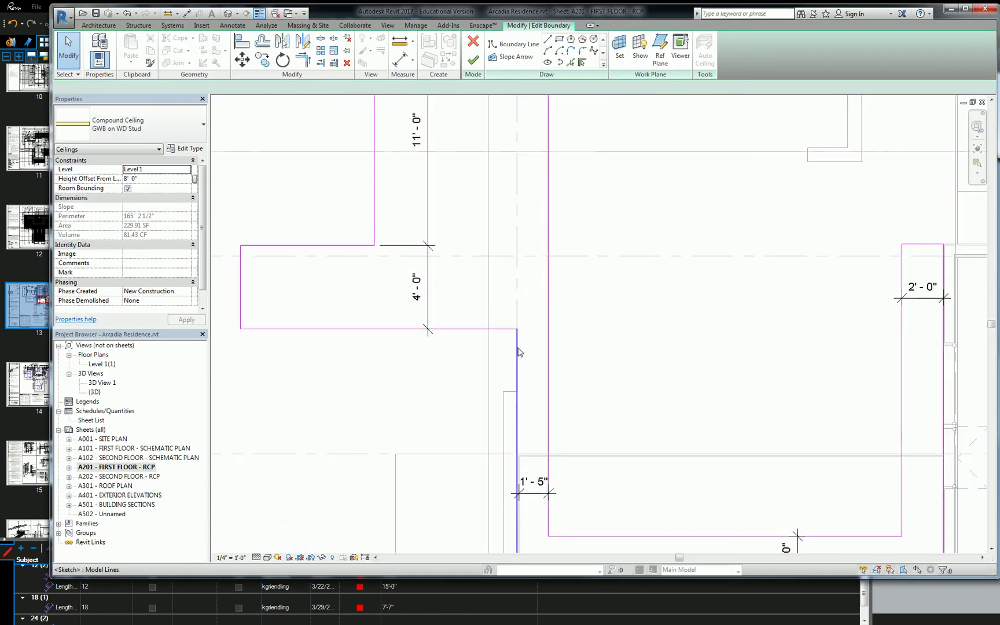
pyautogui.scroll(-3, 533, 341)
pyautogui.click(514, 44)
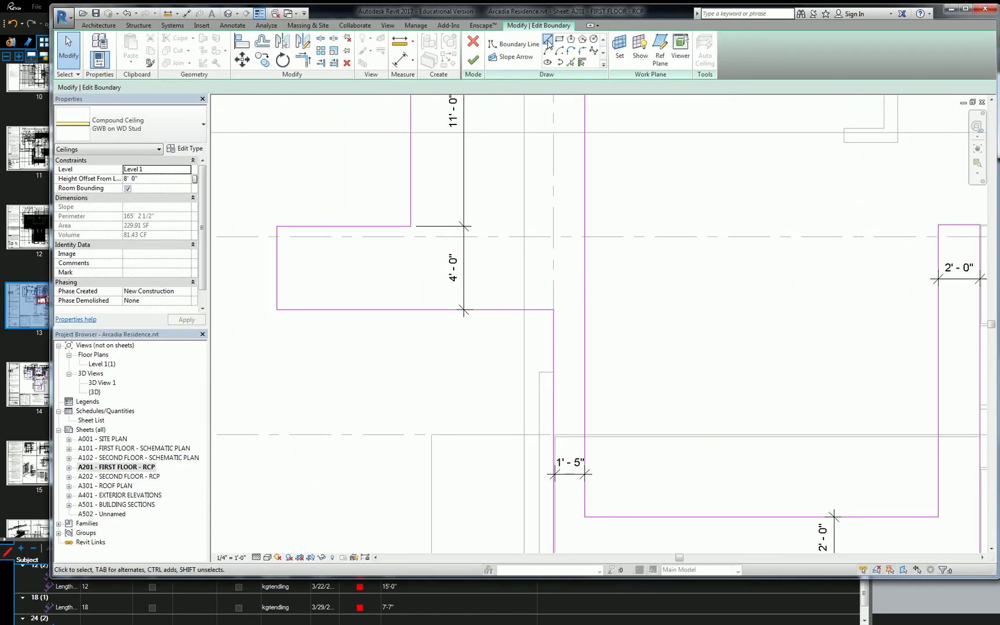
pyautogui.scroll(2, 587, 383)
pyautogui.click(529, 363)
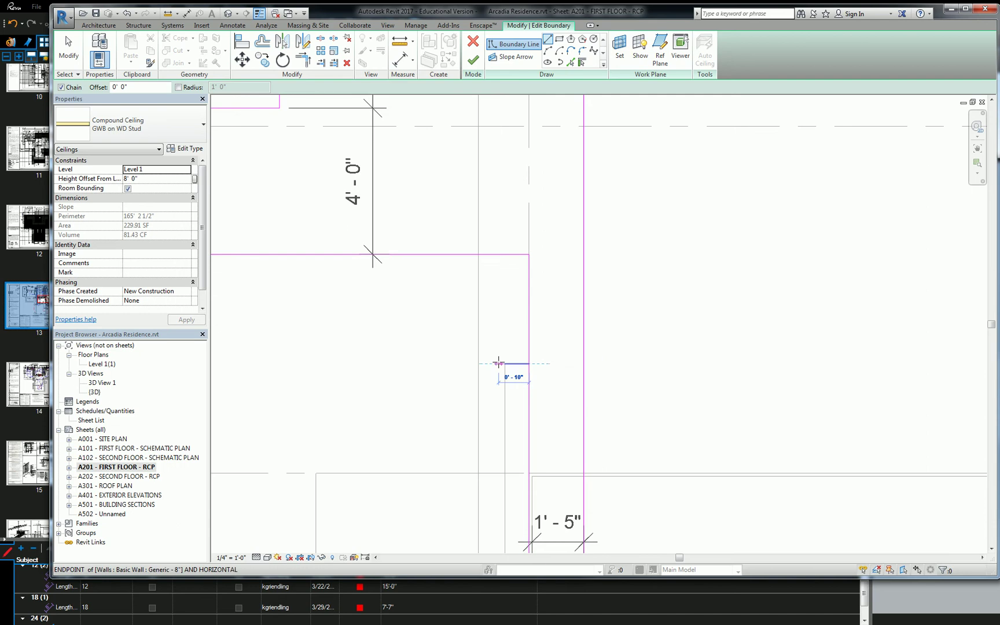
pyautogui.click(504, 363)
pyautogui.click(505, 254)
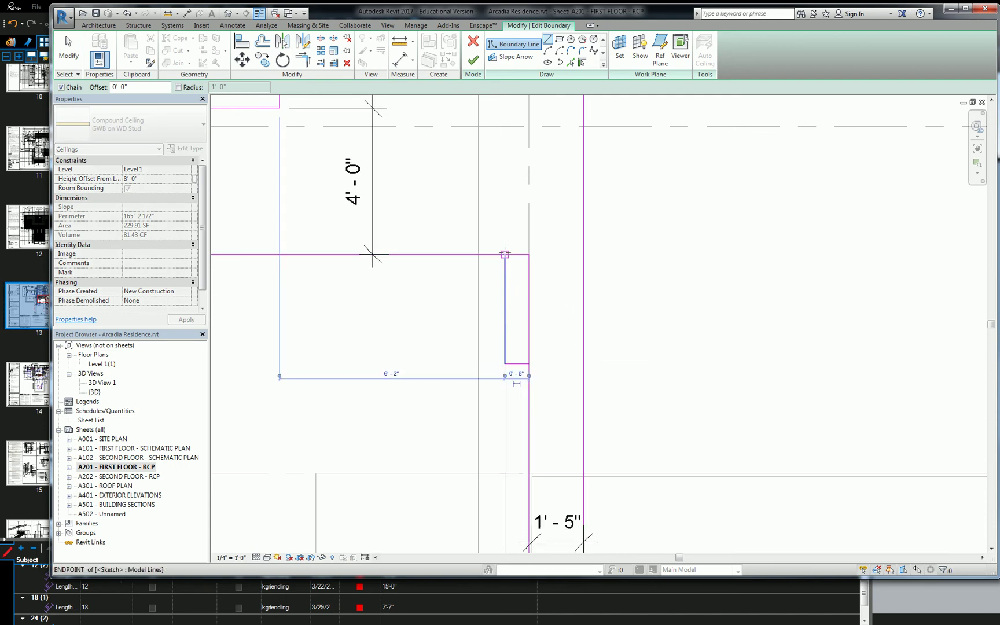
pyautogui.press('Escape')
# Step: Trim the jog lines to corners with the hallway and kitchen boundary lines, and finish the boundary edit
pyautogui.click(303, 60)
pyautogui.click(501, 254)
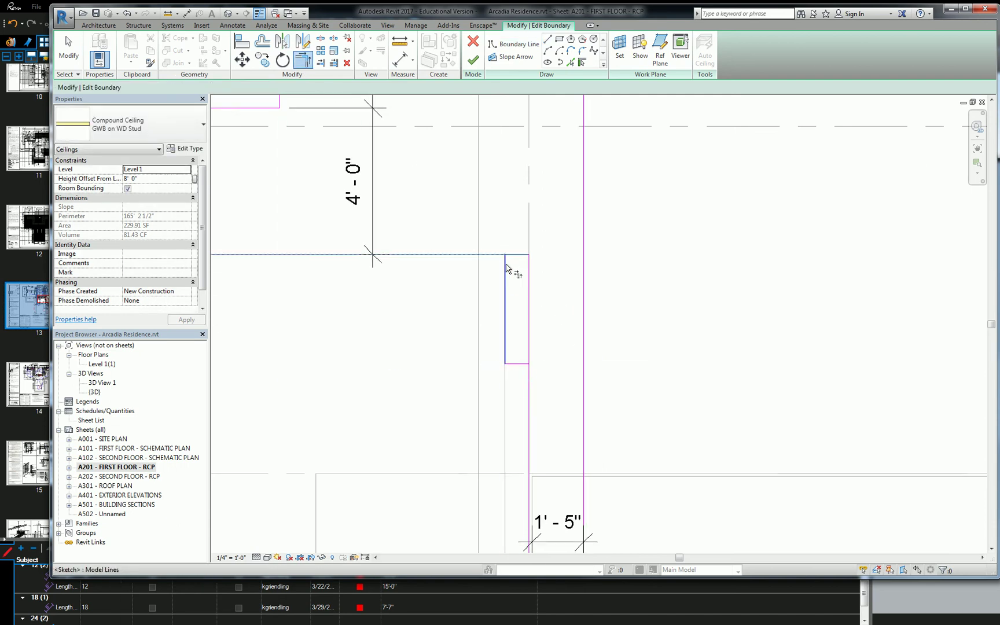
pyautogui.click(505, 264)
pyautogui.click(519, 365)
pyautogui.click(529, 384)
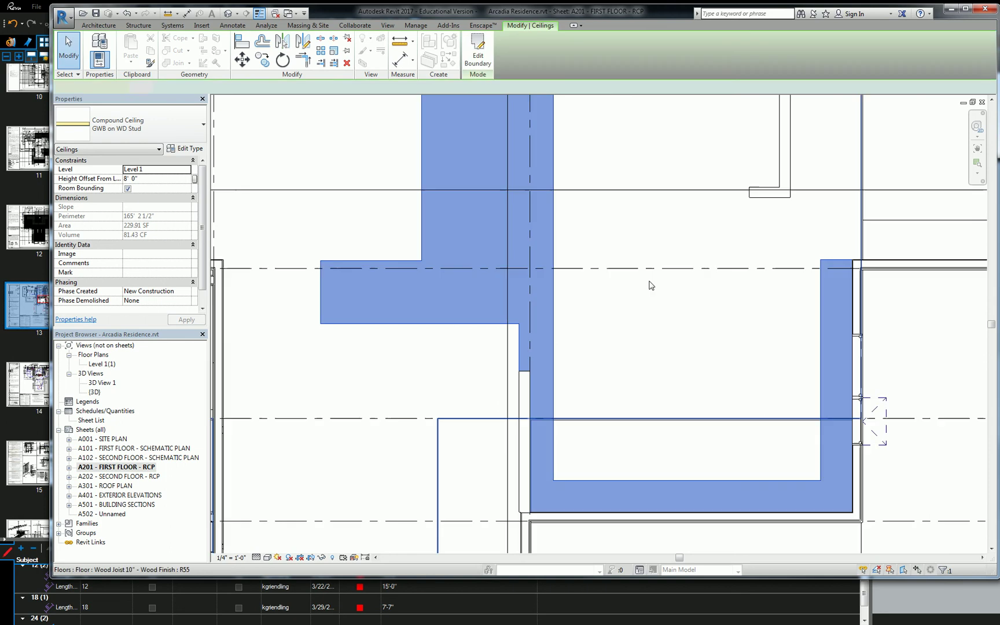
pyautogui.press('Escape')
pyautogui.scroll(-3, 641, 281)
pyautogui.moveTo(658, 332); pyautogui.dragTo(661, 389, button='middle')
pyautogui.scroll(-1, 661, 389)
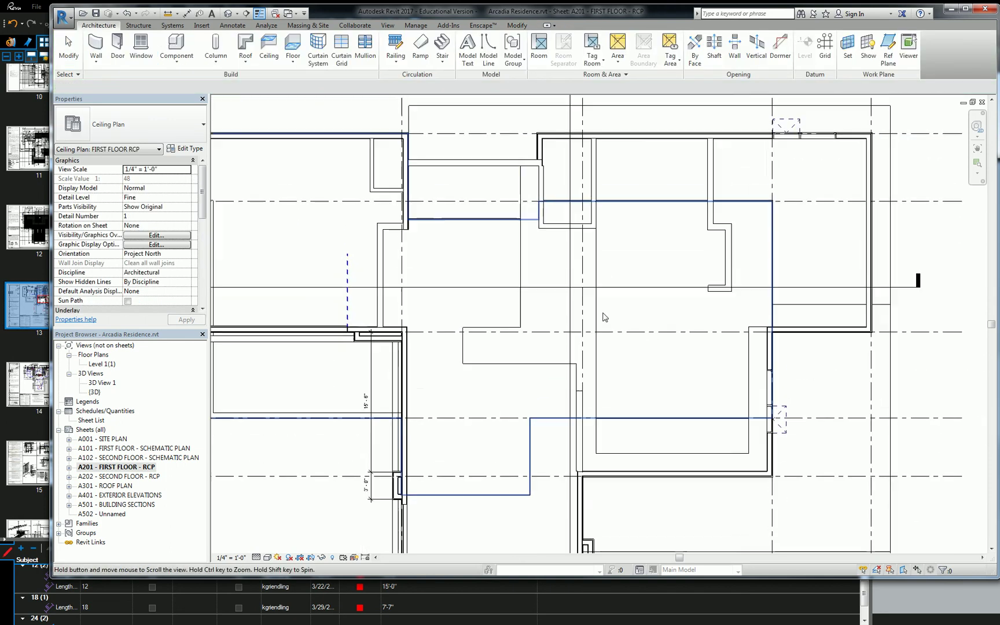
# Step: Select the soffit ceiling and open the Gypsum Wall Board material of its type's Finish 2 [5] layer for editing
pyautogui.click(522, 265)
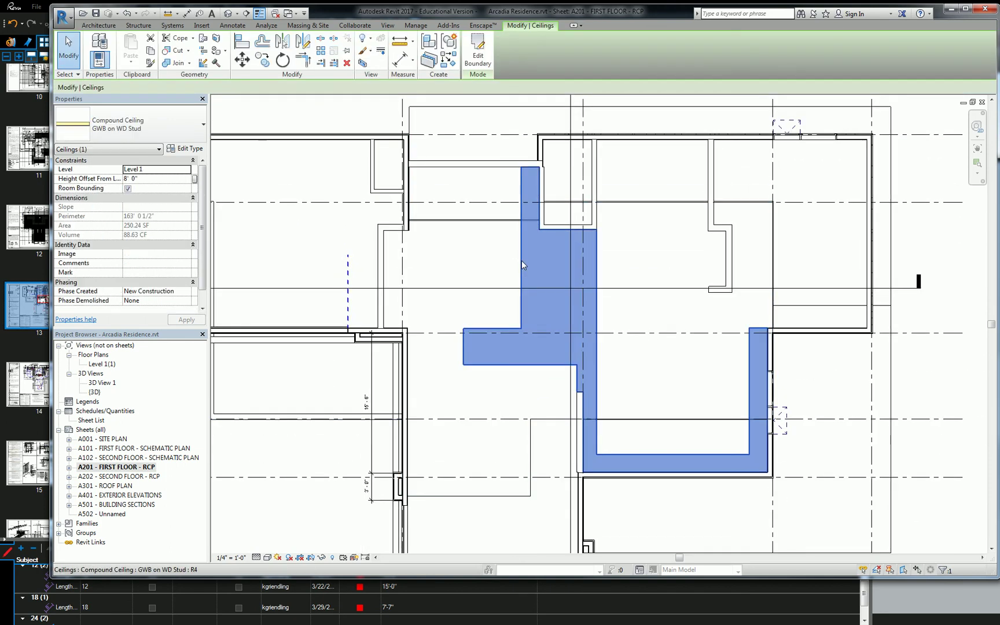
pyautogui.scroll(-1, 521, 265)
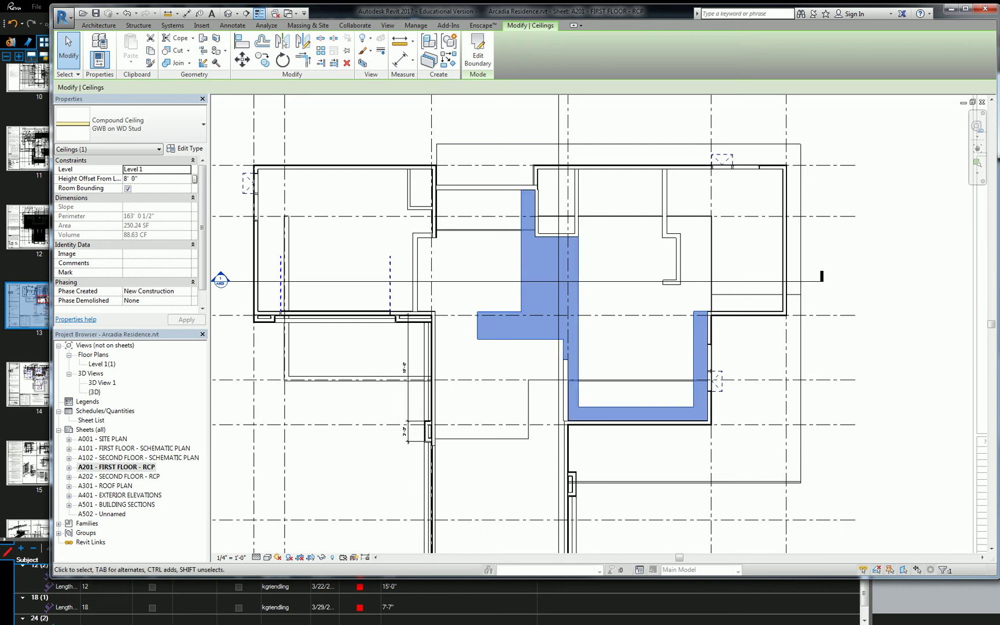
pyautogui.hotkey('alt', 'Tab')
pyautogui.hotkey('alt', 'Tab')
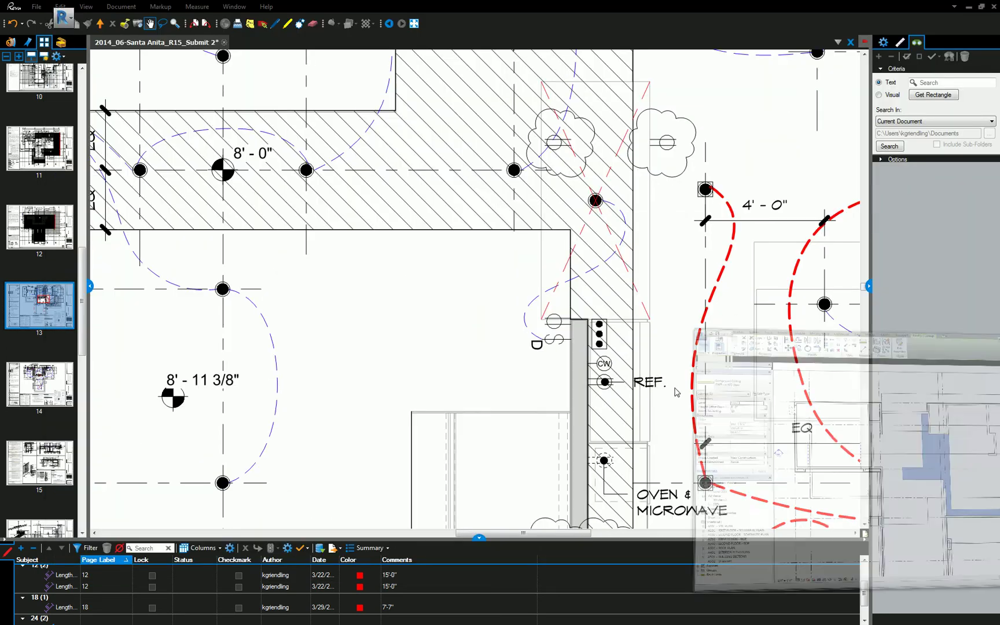
pyautogui.click(192, 150)
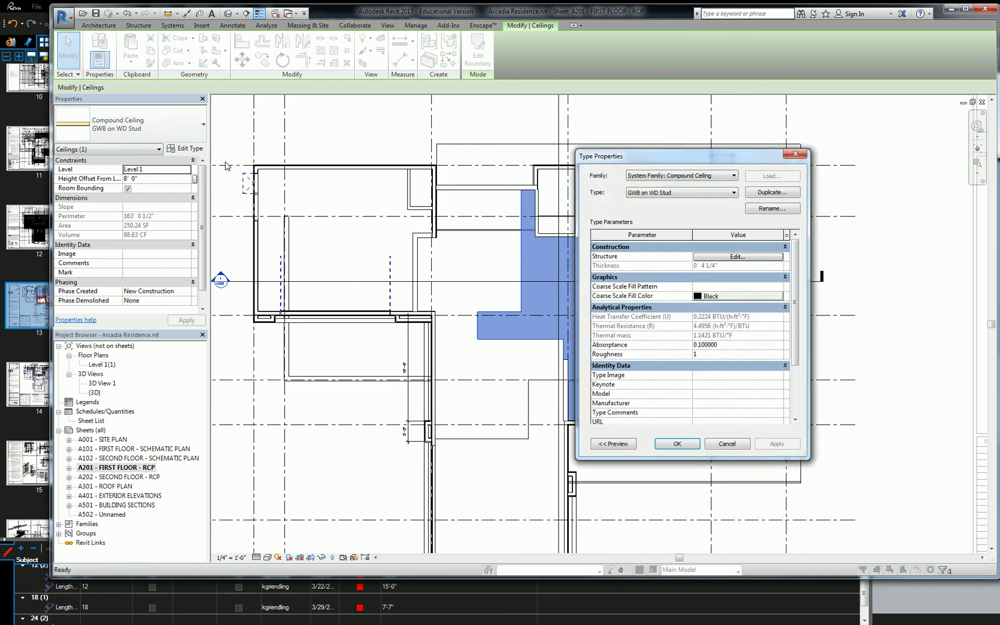
pyautogui.click(738, 256)
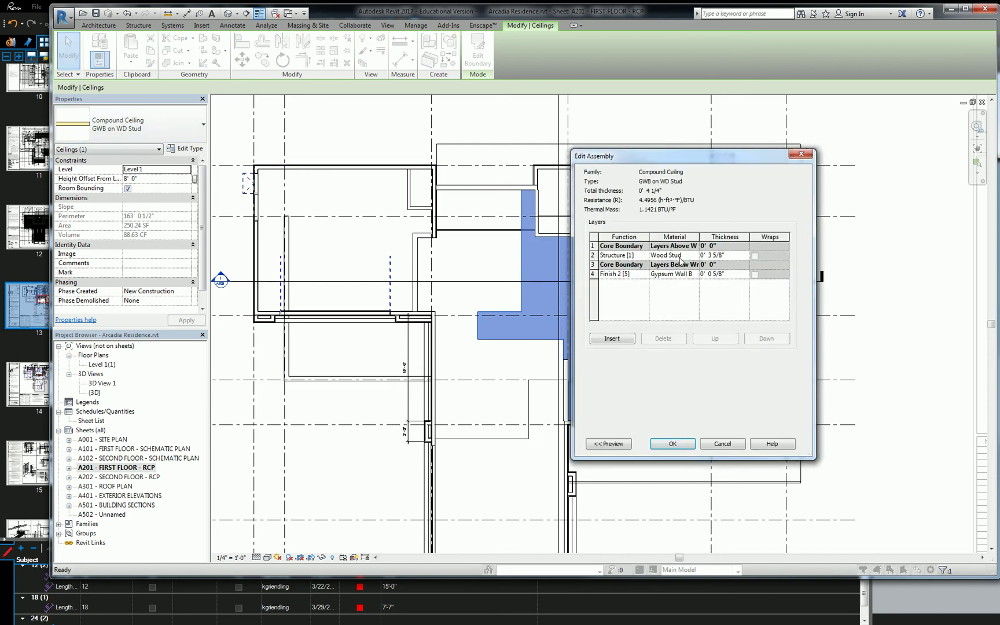
pyautogui.click(689, 279)
pyautogui.click(698, 278)
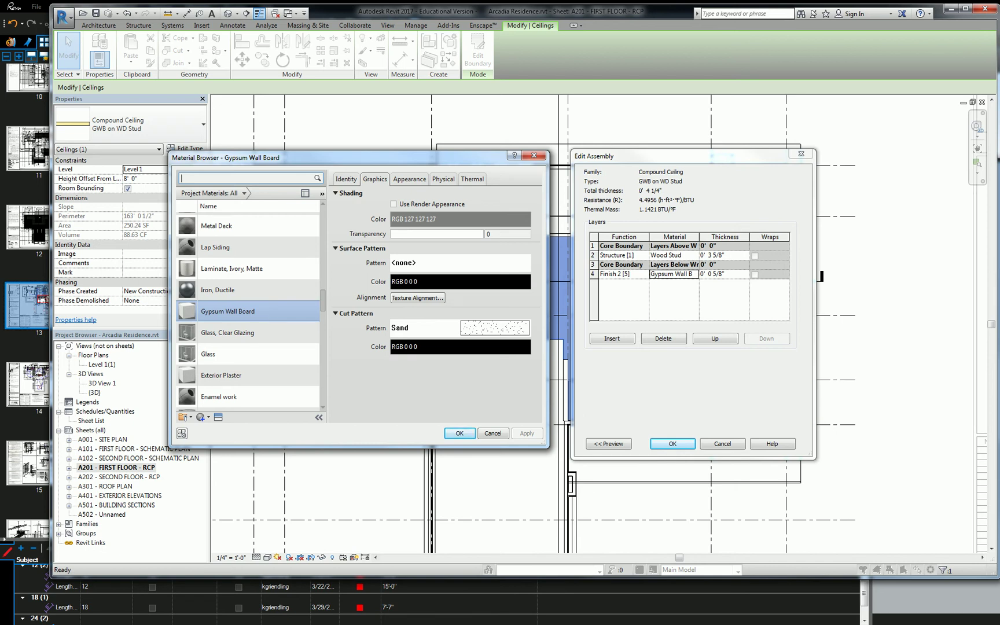
# Step: Switch to Bluebeam Revu, examine the soffit hatching across the reflected ceiling plan, and return to Revit
pyautogui.hotkey('alt', 'Tab')
pyautogui.scroll(-5, 529, 272)
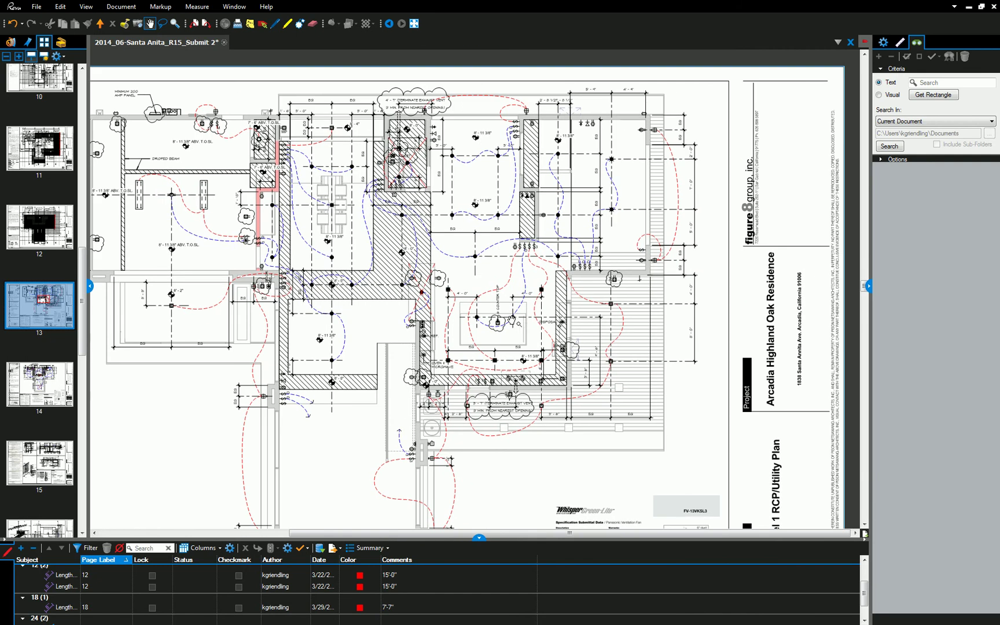
pyautogui.scroll(2, 512, 319)
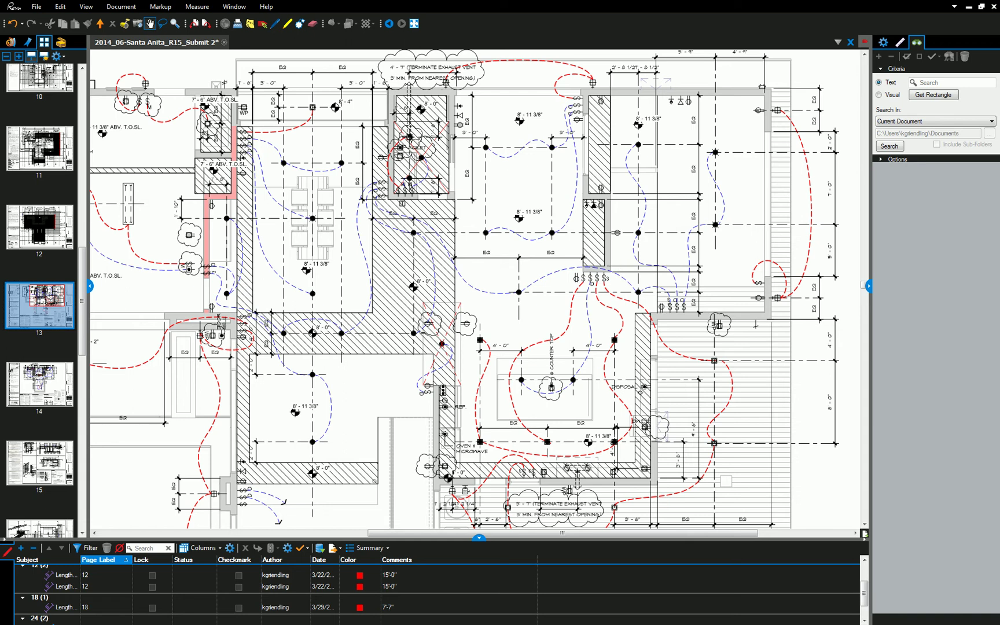
pyautogui.hotkey('alt', 'Tab')
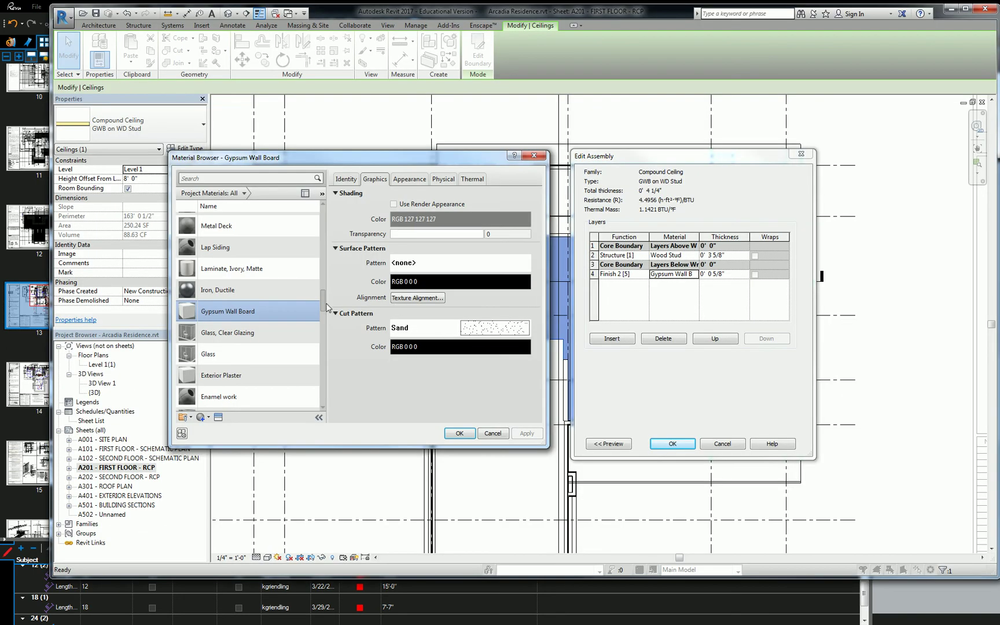
# Step: Duplicate the Gypsum Wall Board material twice, naming the copies Gypsum Wall Board - Soffit and Gypsum Wall Board - Ceiling
pyautogui.rightClick(248, 315)
pyautogui.click(282, 327)
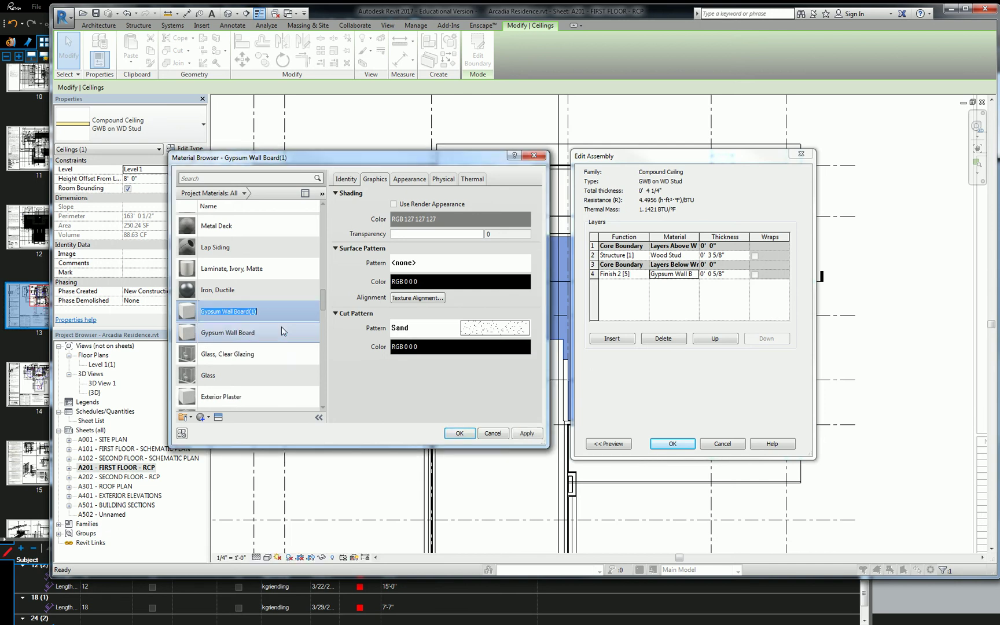
pyautogui.click(257, 310)
pyautogui.press('Return')
pyautogui.rightClick(245, 313)
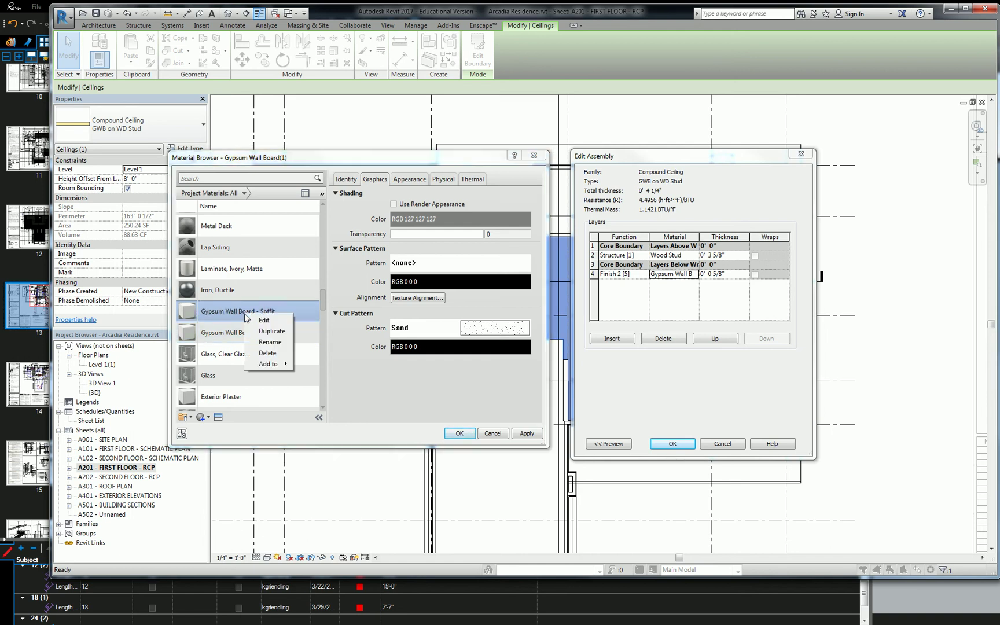
pyautogui.click(282, 331)
pyautogui.click(276, 313)
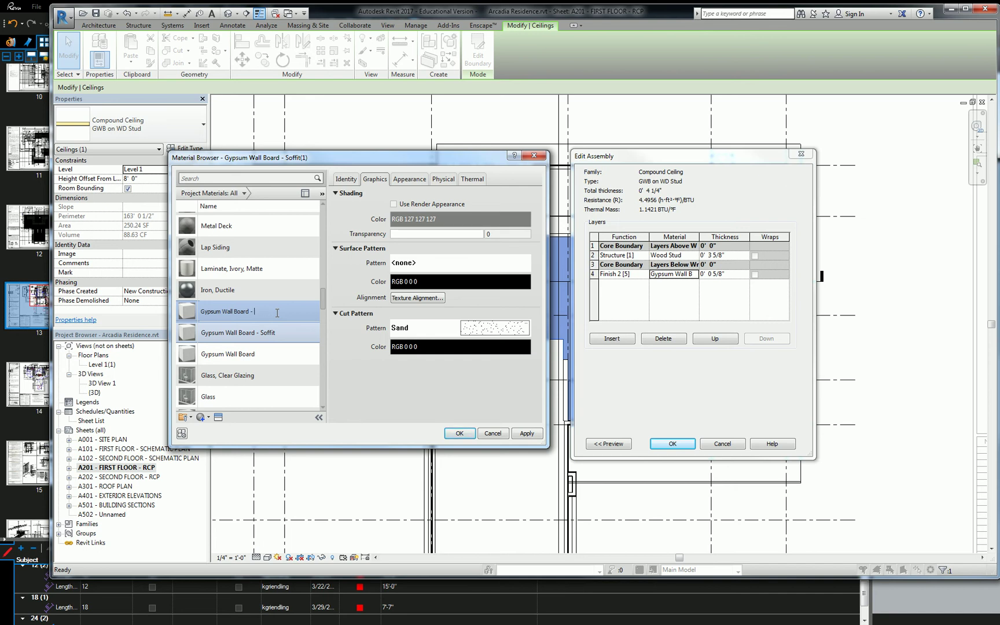
# Step: Set the surface pattern of the Gypsum Wall Board - Soffit material to the drafting pattern Gypsum-Plaster
pyautogui.click(188, 313)
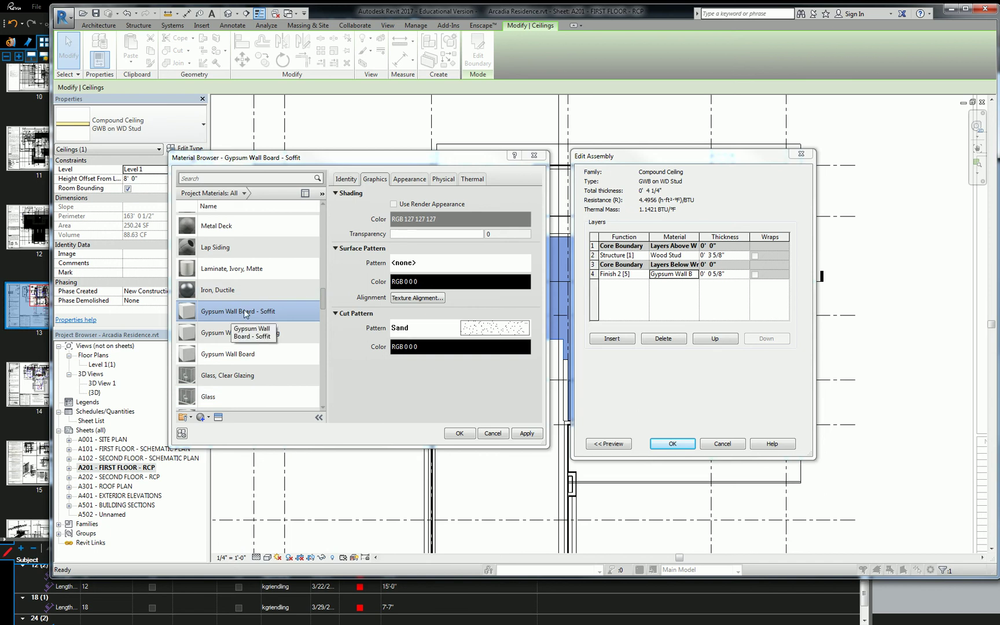
pyautogui.click(418, 262)
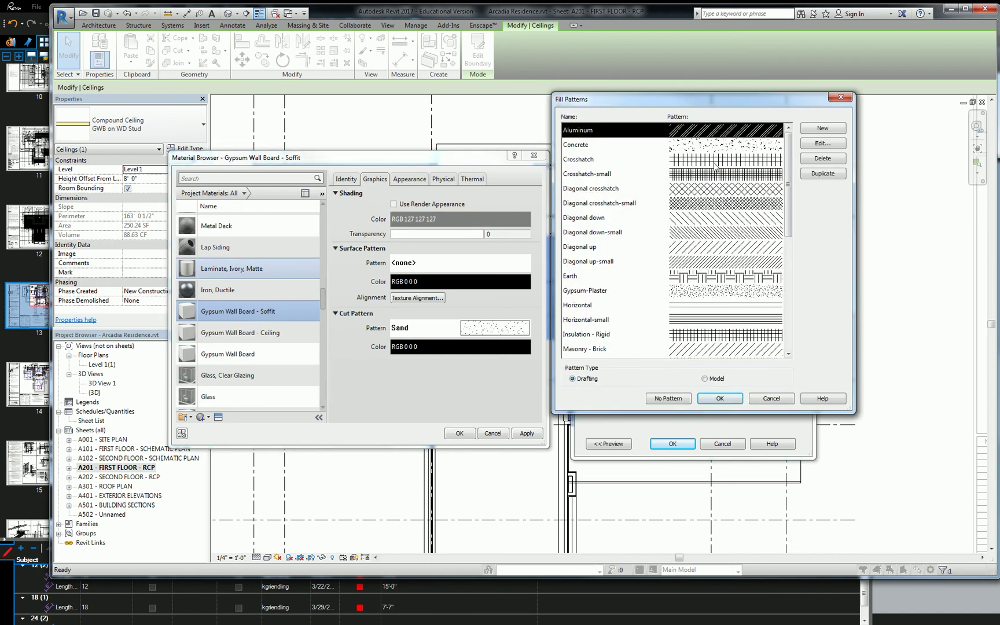
pyautogui.click(697, 292)
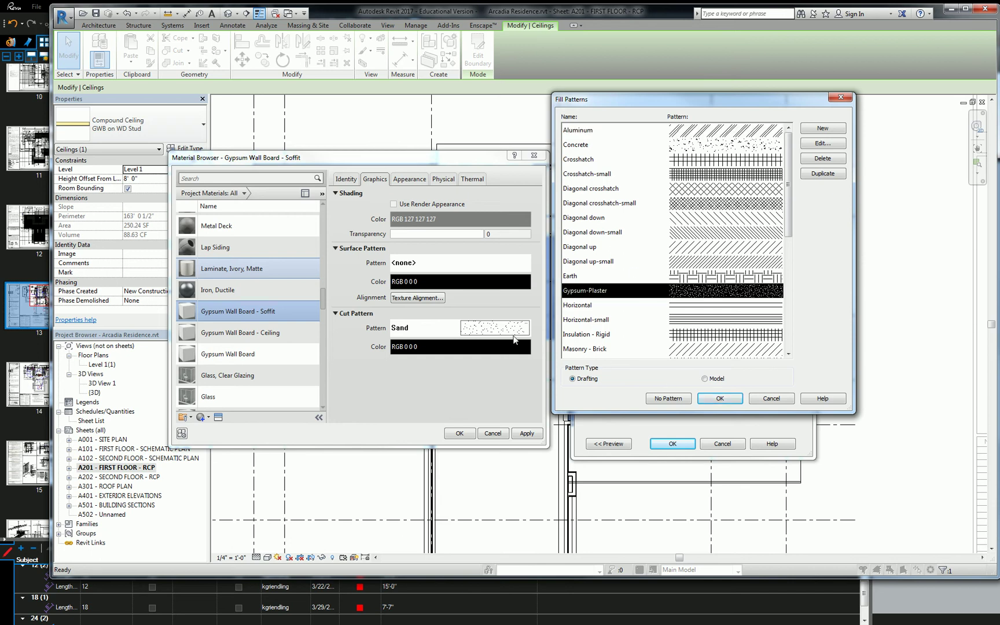
pyautogui.click(720, 399)
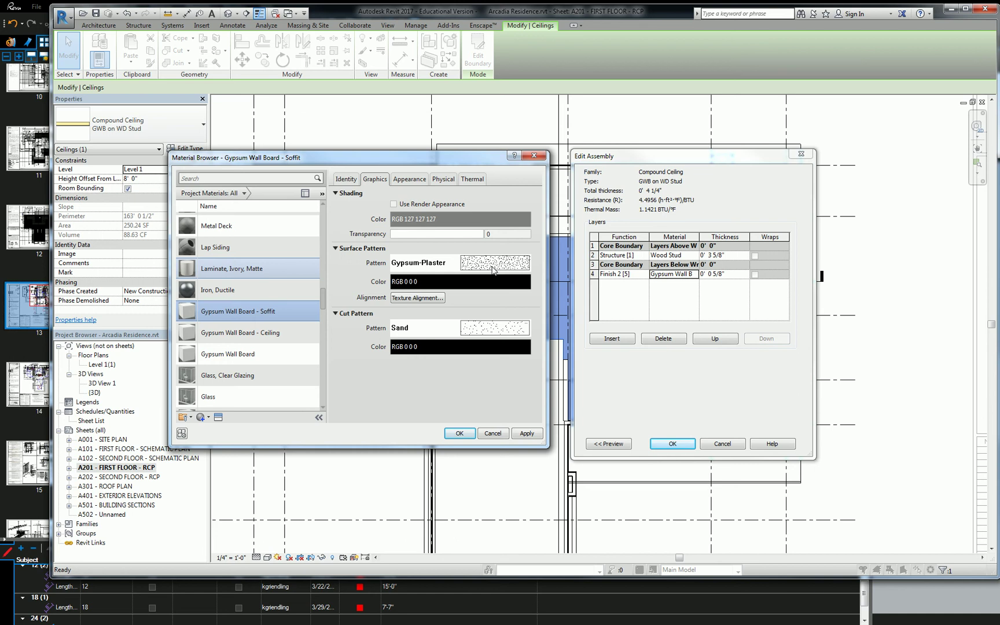
# Step: Give the Gypsum Wall Board - Ceiling material a Gypsum-Plaster surface pattern in gray RGB 192 192 192 and confirm the material edits
pyautogui.click(267, 333)
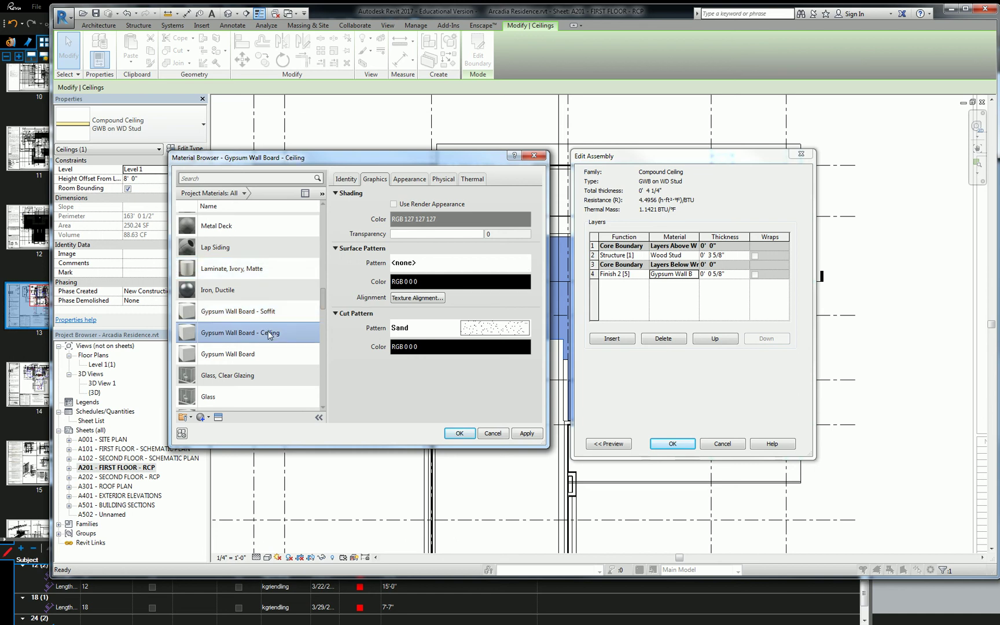
pyautogui.click(457, 263)
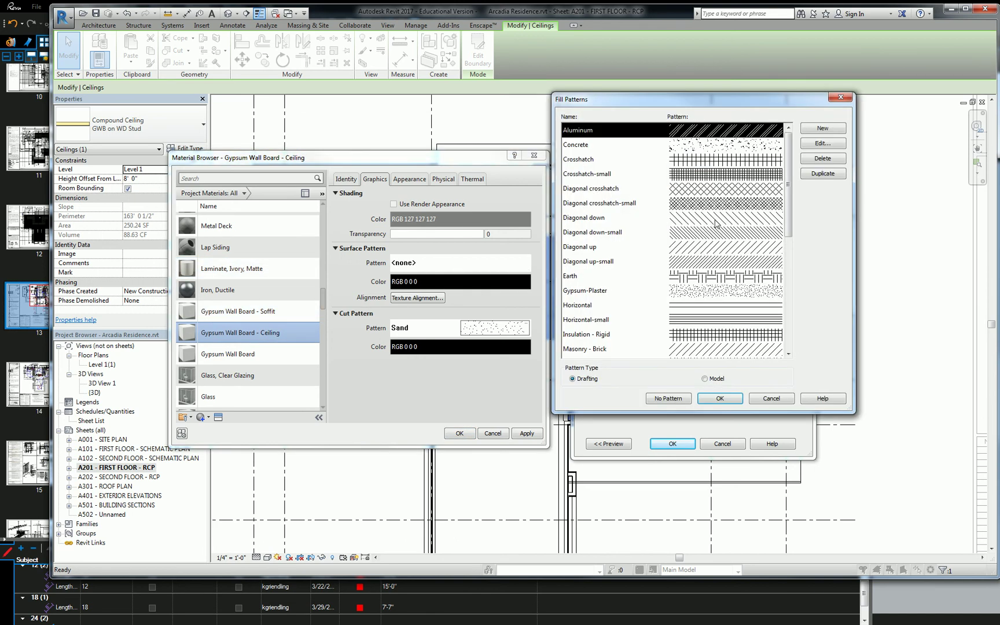
pyautogui.click(694, 294)
pyautogui.click(712, 399)
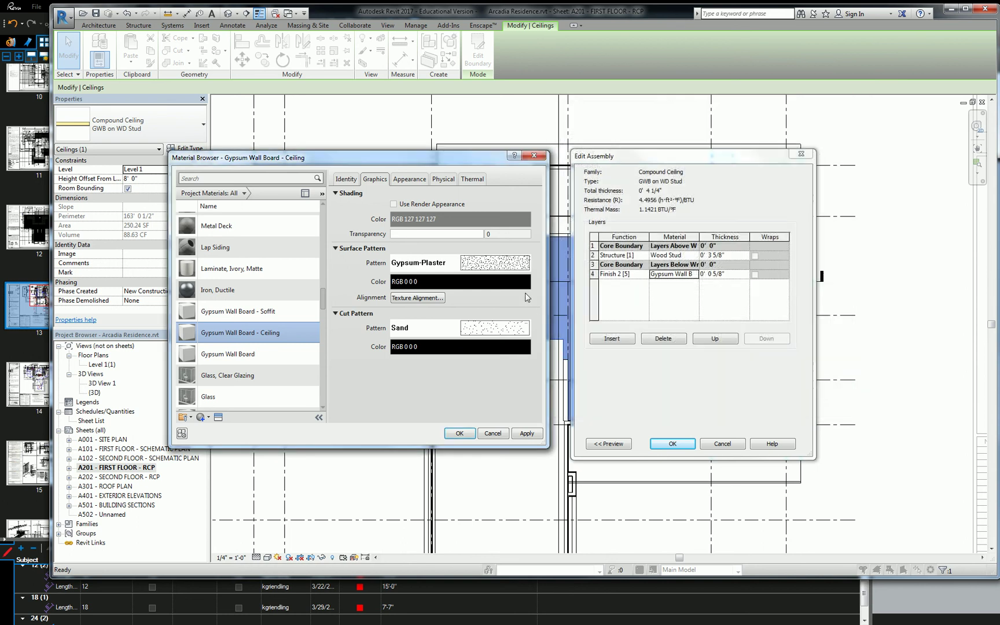
pyautogui.click(497, 285)
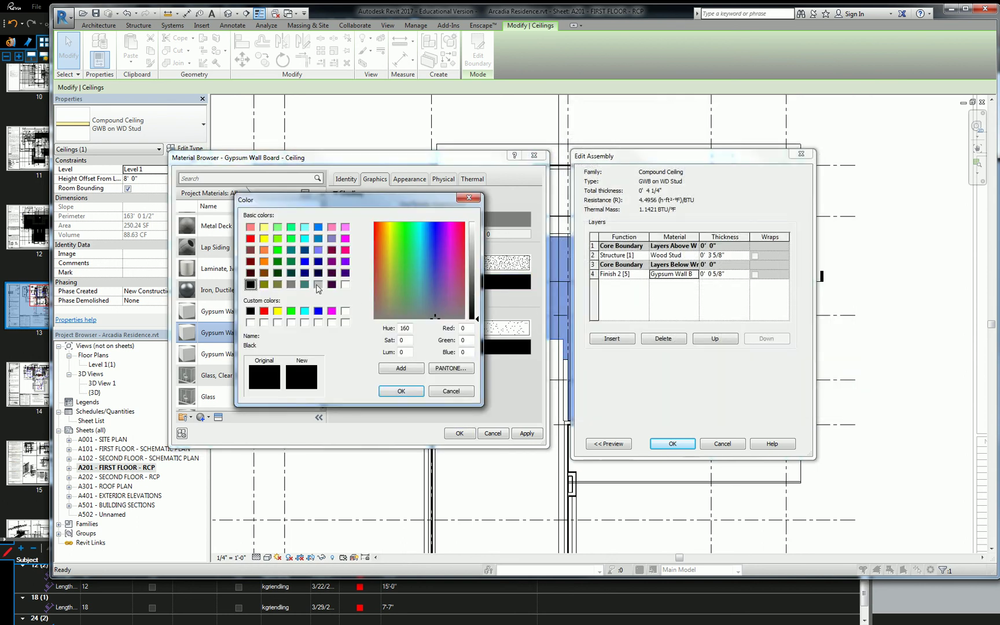
pyautogui.click(318, 284)
pyautogui.click(401, 391)
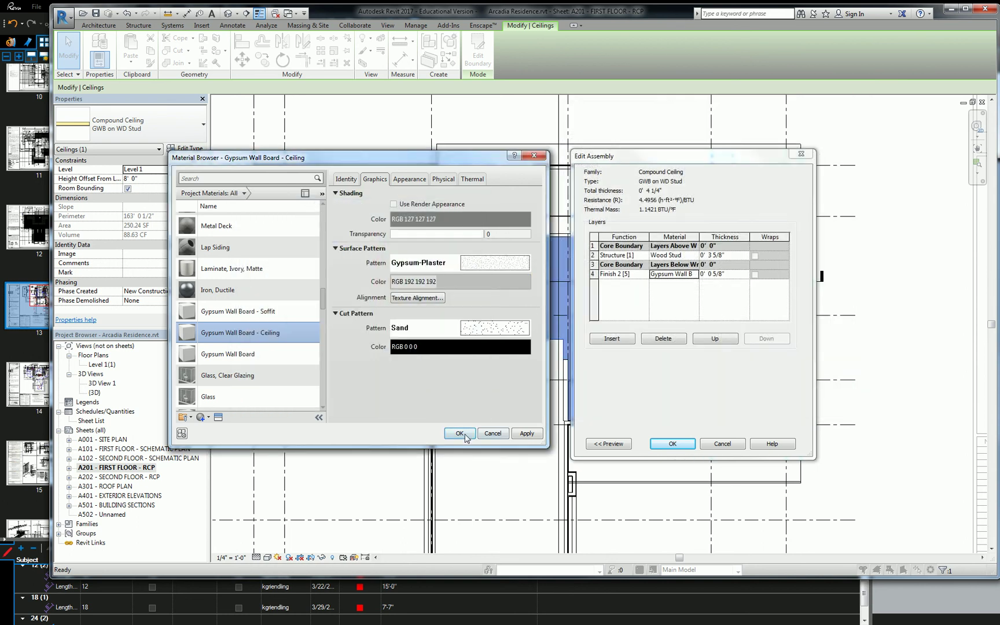
pyautogui.click(459, 434)
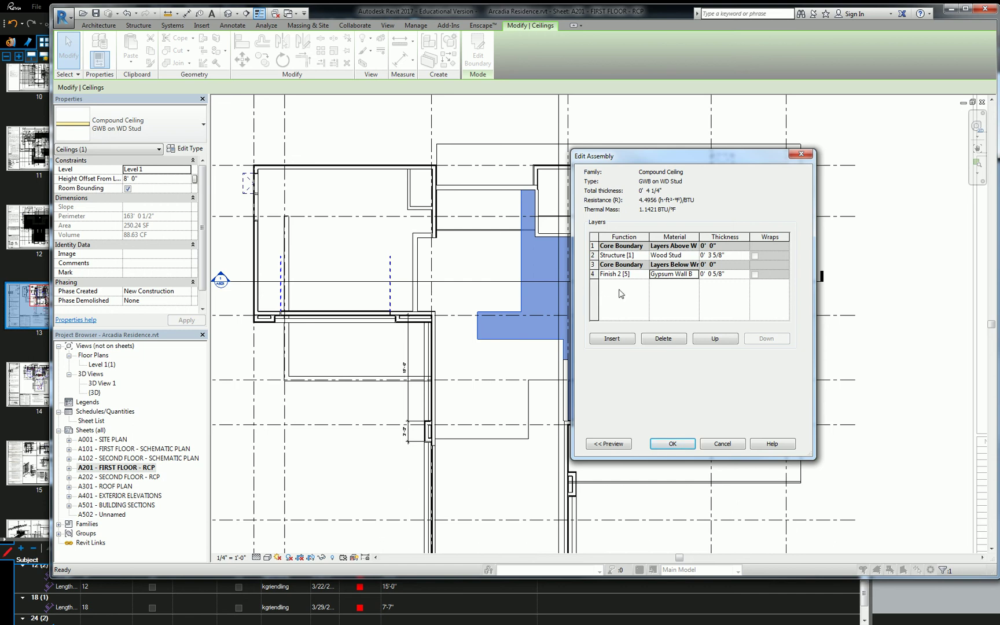
# Step: Assign Gypsum Wall Board - Soffit to the Finish 2 [5] layer of the GWB on WD Stud ceiling type and apply the type changes
pyautogui.click(683, 277)
pyautogui.click(696, 277)
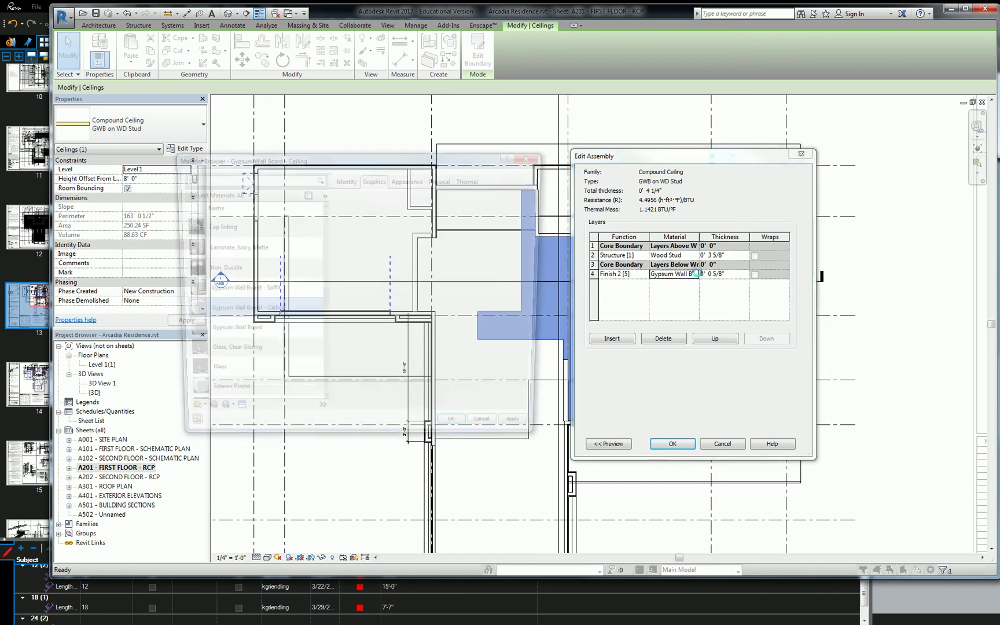
pyautogui.click(266, 292)
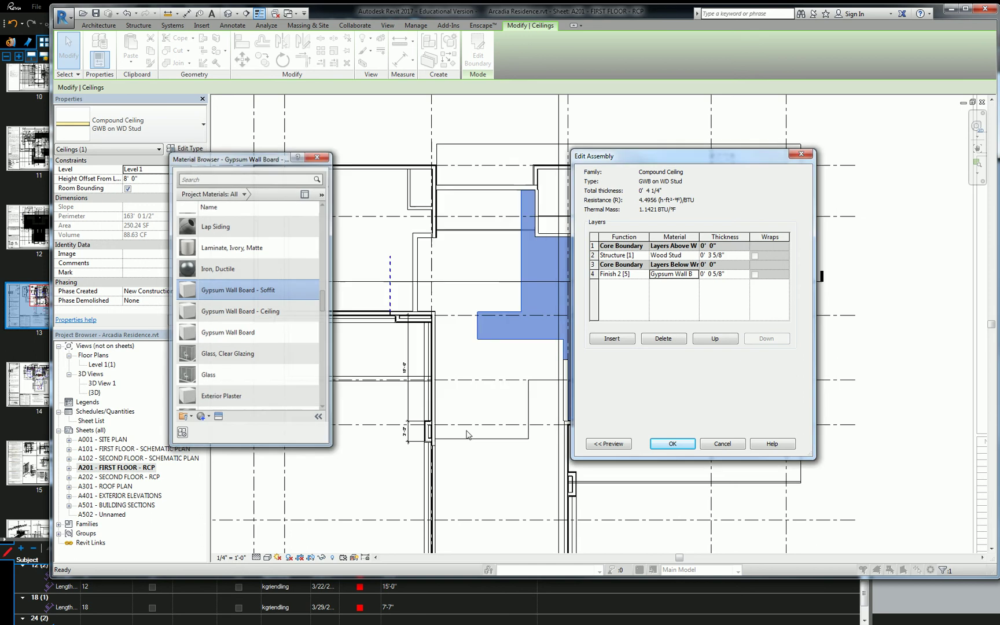
pyautogui.click(459, 433)
pyautogui.click(667, 444)
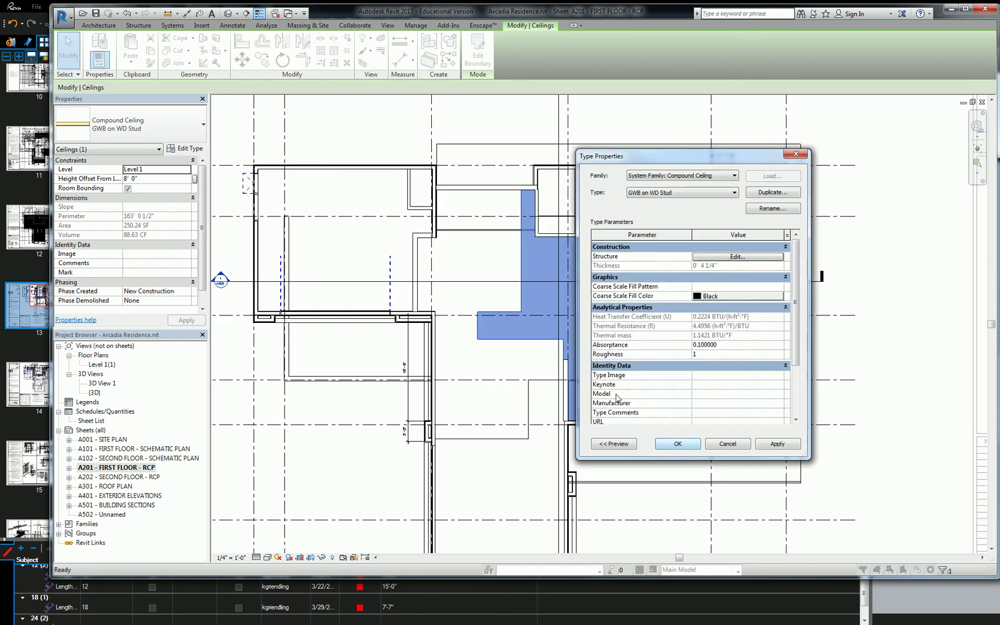
pyautogui.click(673, 444)
# Step: Examine the soffit's surface pattern and the adjoining rooms in the ceiling plan
pyautogui.click(626, 333)
pyautogui.scroll(1, 612, 357)
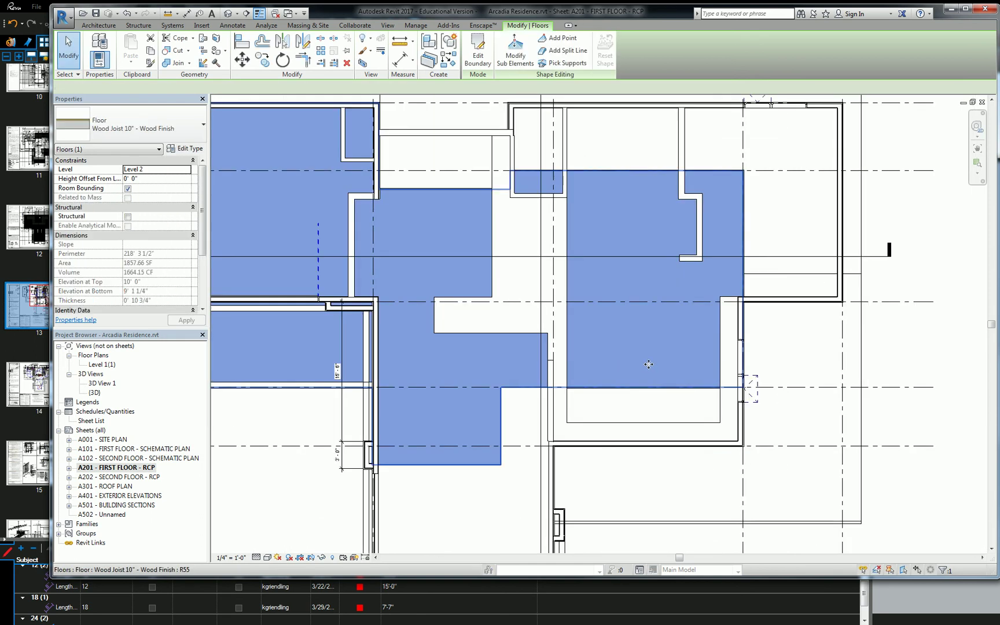
pyautogui.click(844, 417)
pyautogui.scroll(2, 857, 426)
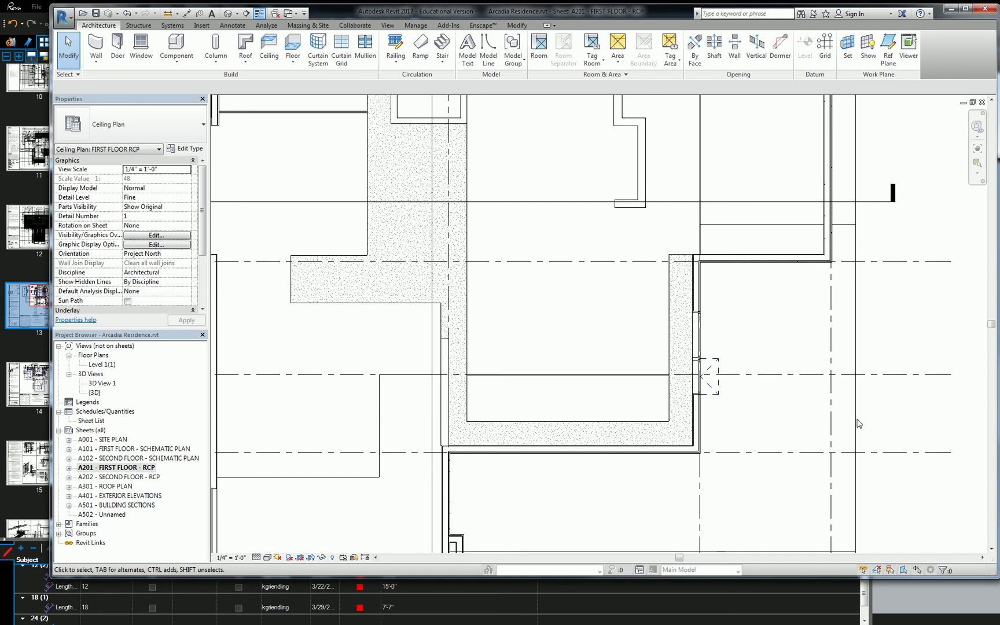
pyautogui.moveTo(668, 234); pyautogui.dragTo(666, 295, button='middle')
pyautogui.scroll(-1, 665, 294)
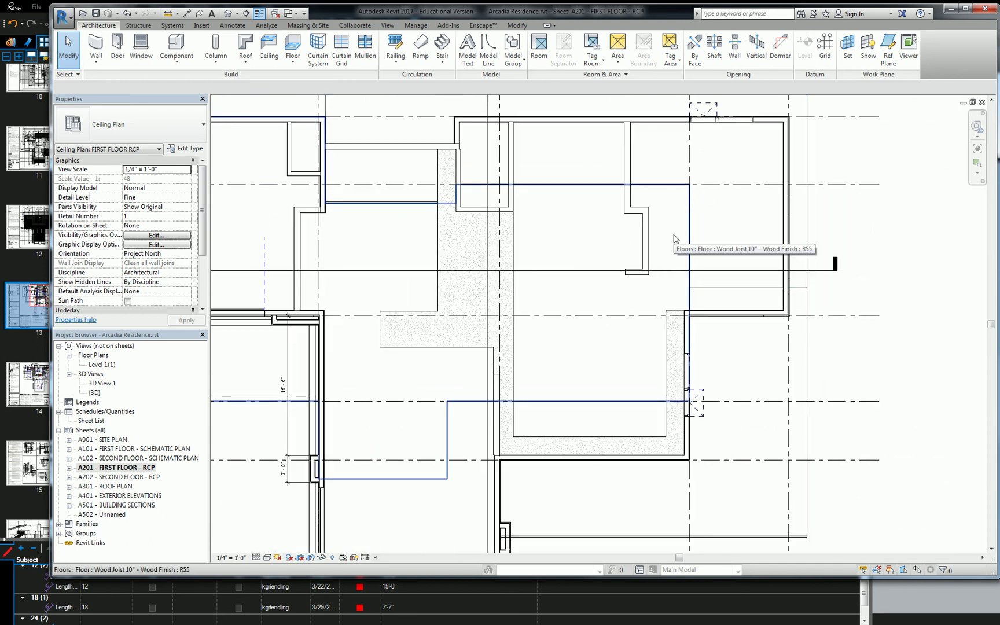
pyautogui.scroll(1, 409, 241)
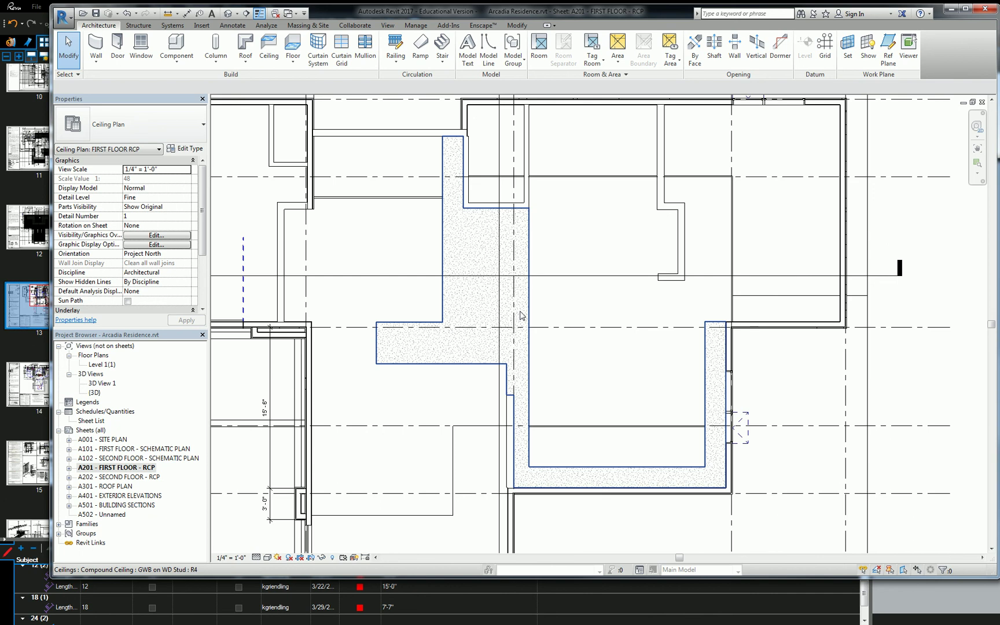
# Step: Start a ceiling similar to the soffit, change its type to Compound Ceiling GWB, and enter boundary sketching
pyautogui.click(521, 313)
pyautogui.press('c')
pyautogui.press('s')
pyautogui.click(176, 115)
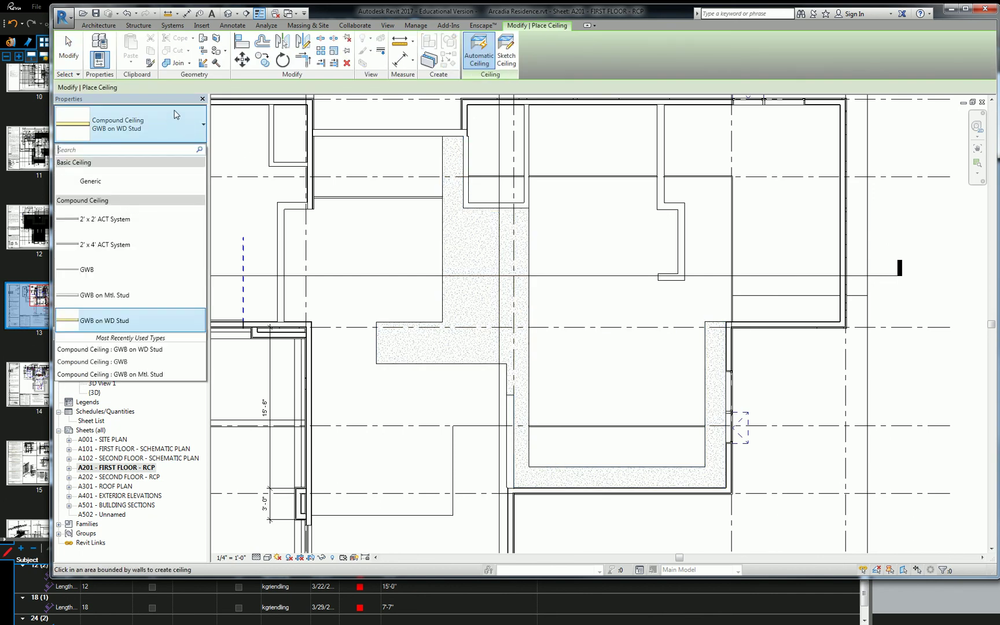
pyautogui.click(100, 299)
pyautogui.click(145, 124)
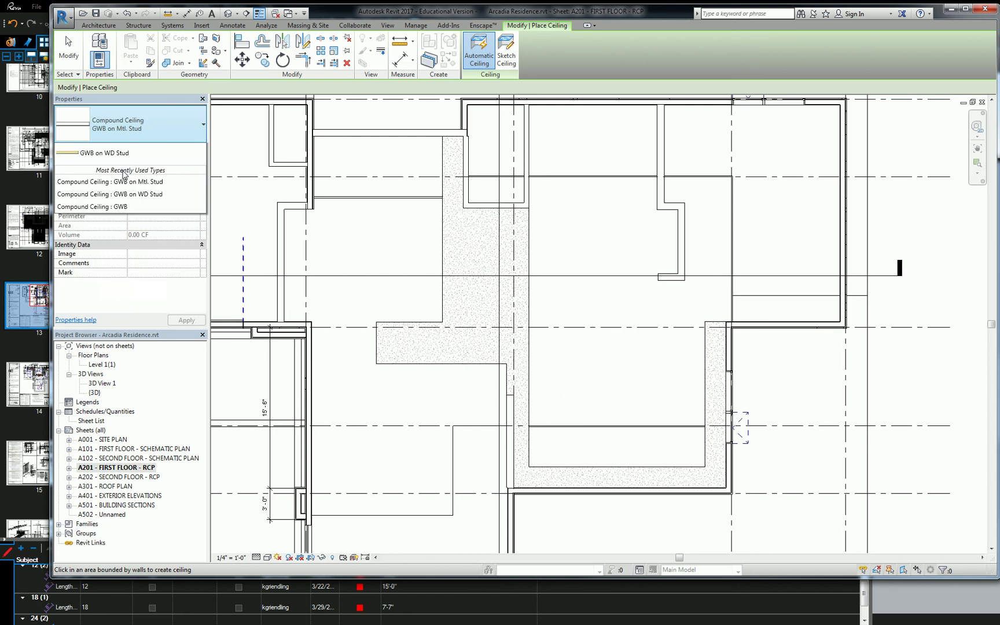
pyautogui.click(104, 270)
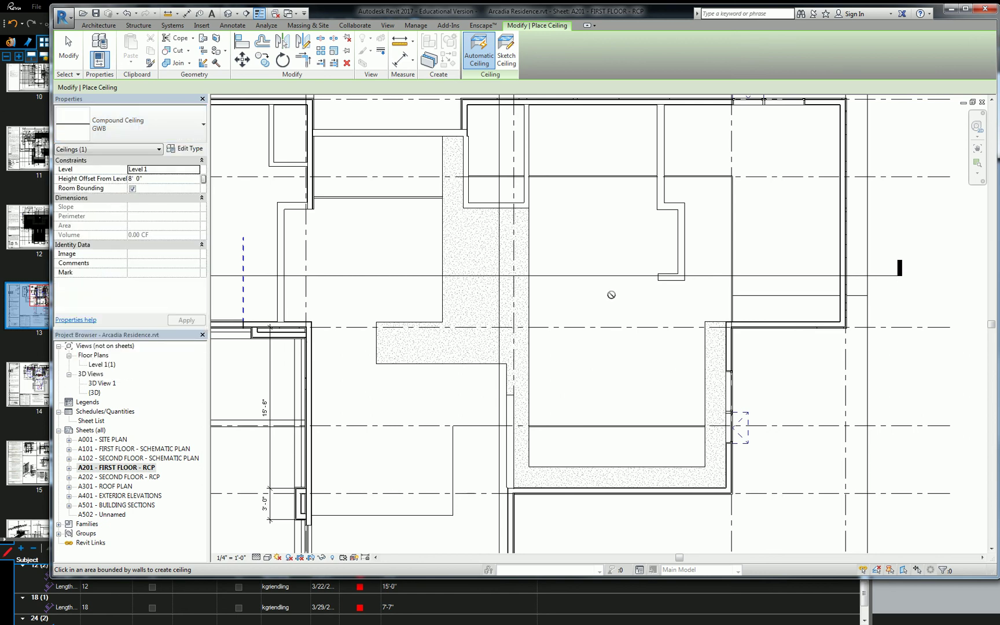
pyautogui.click(506, 51)
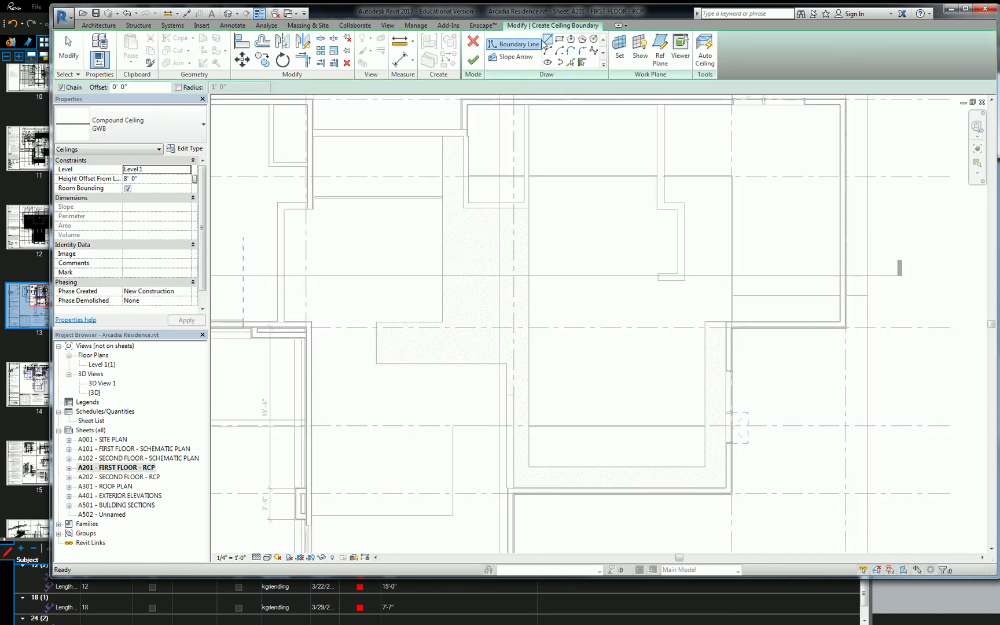
# Step: Sketch a closed boundary along the soffit's inner edges and the inner faces of the adjoining exterior walls, and finish the ceiling
pyautogui.click(529, 104)
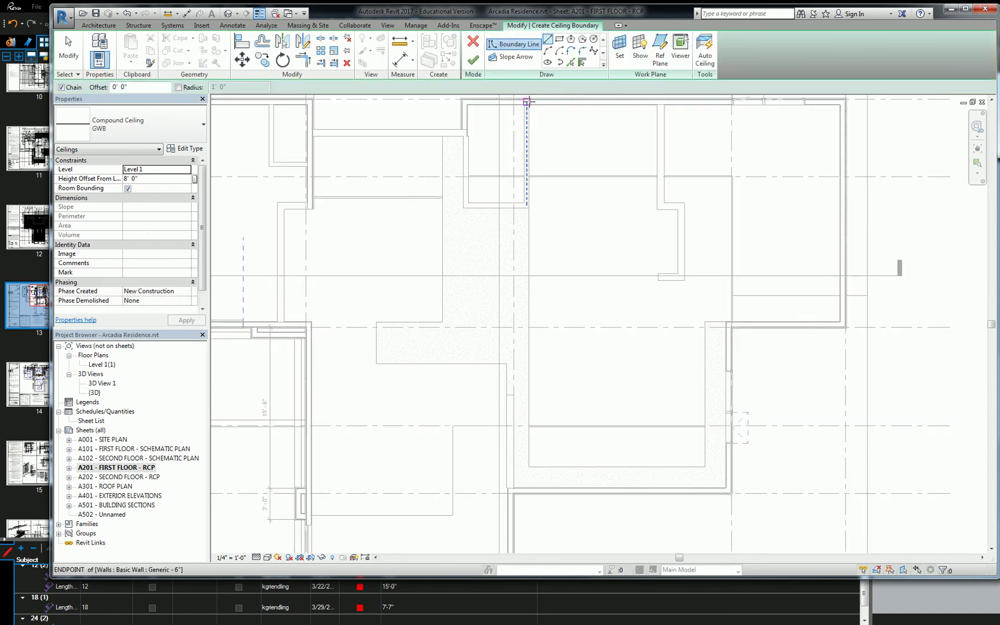
pyautogui.click(529, 467)
pyautogui.click(705, 467)
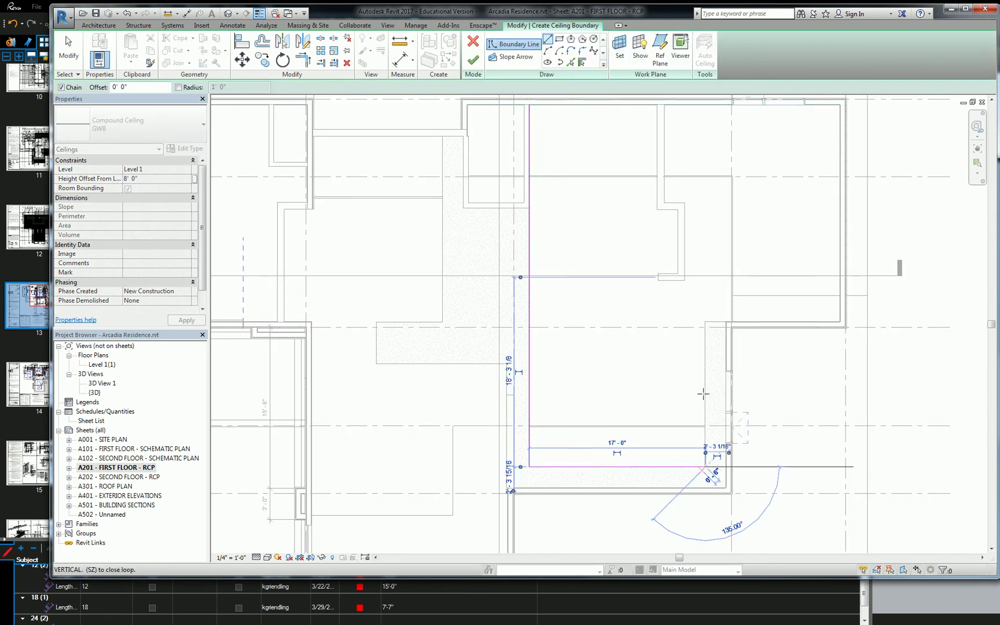
pyautogui.click(705, 322)
pyautogui.click(840, 321)
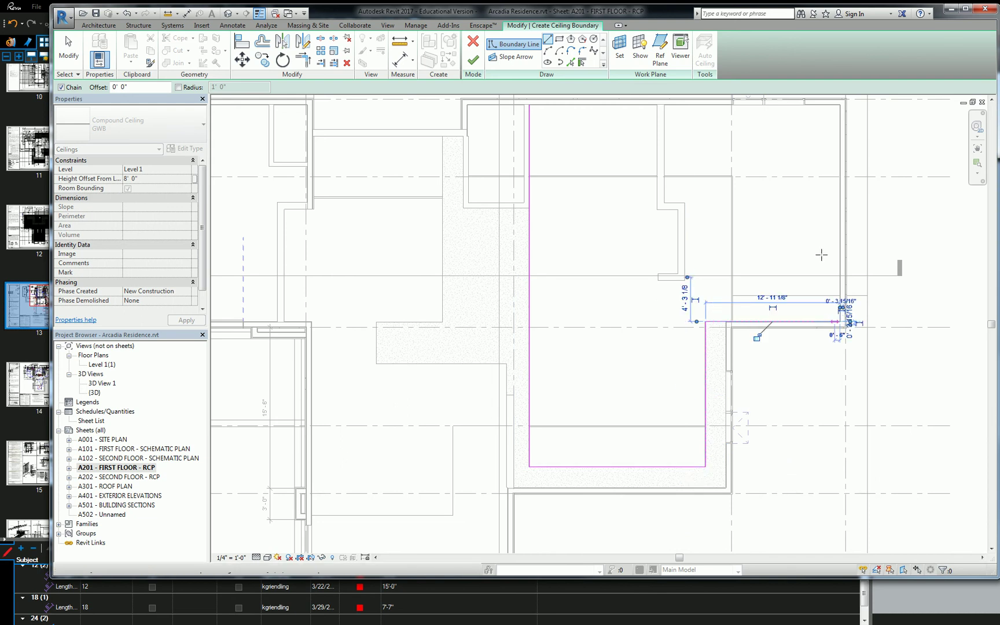
pyautogui.click(840, 103)
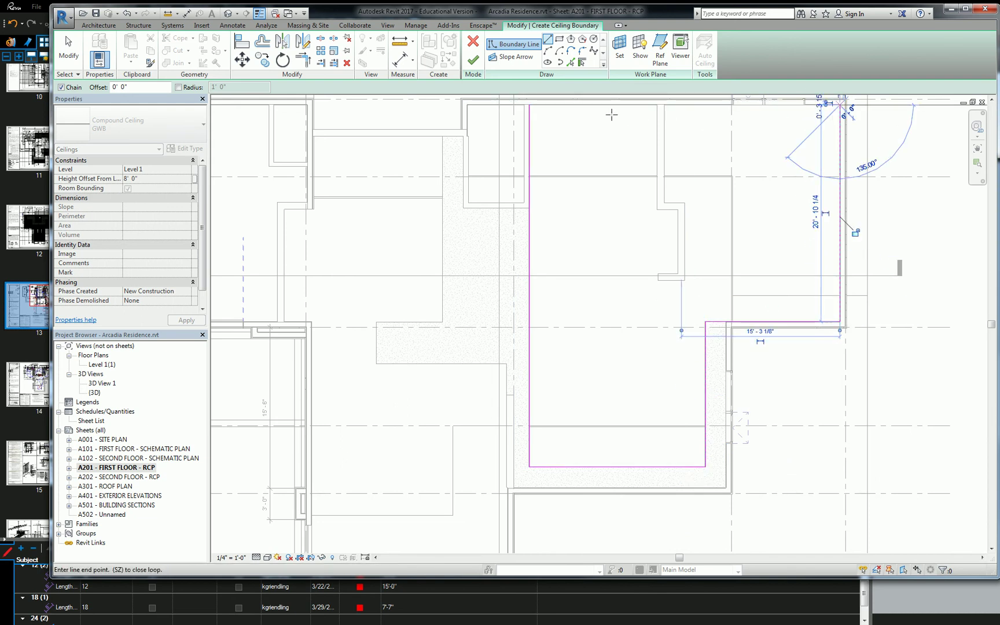
pyautogui.click(529, 105)
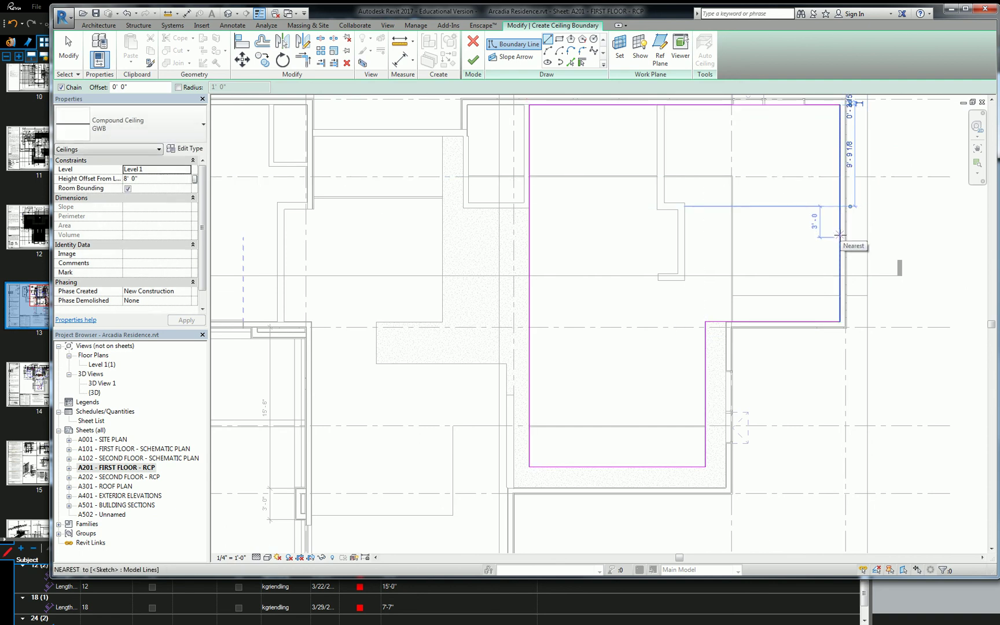
pyautogui.moveTo(727, 253); pyautogui.dragTo(717, 263, button='middle')
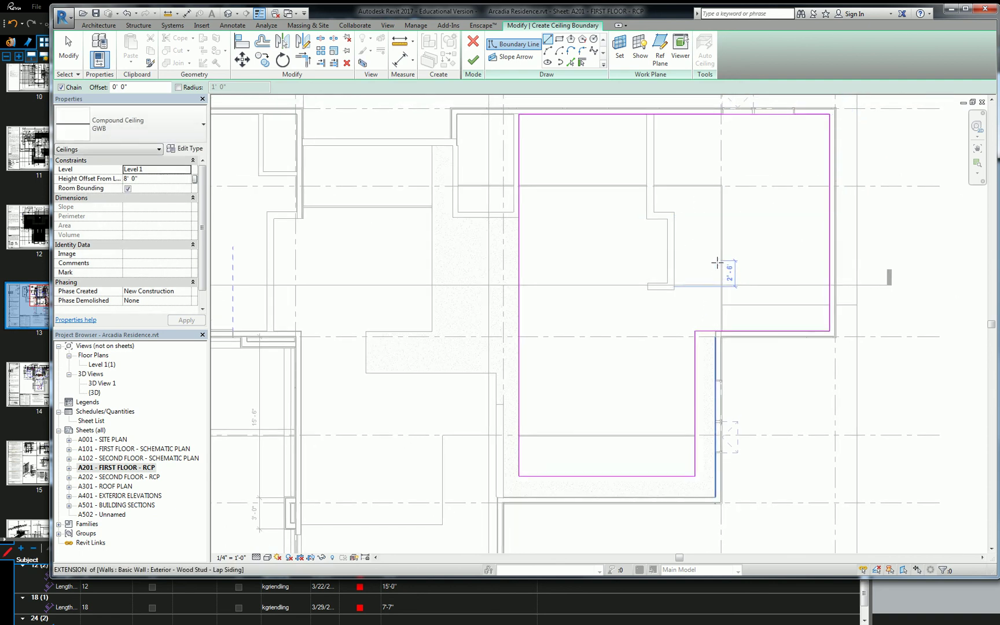
pyautogui.press('Escape')
pyautogui.press('Escape')
pyautogui.moveTo(814, 297); pyautogui.dragTo(800, 301, button='middle')
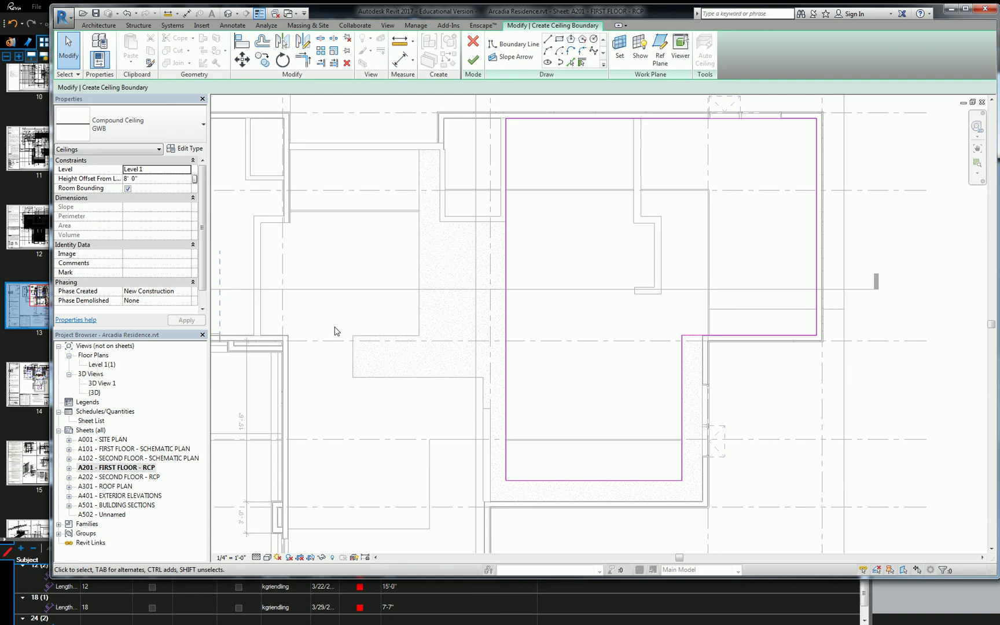
pyautogui.moveTo(506, 358); pyautogui.dragTo(400, 354, button='middle')
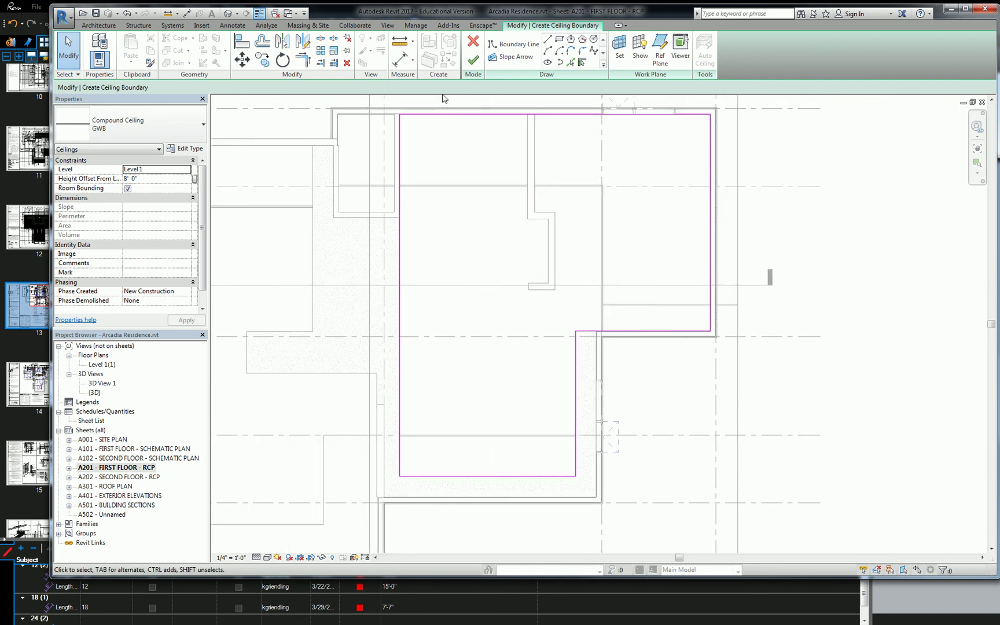
pyautogui.click(476, 61)
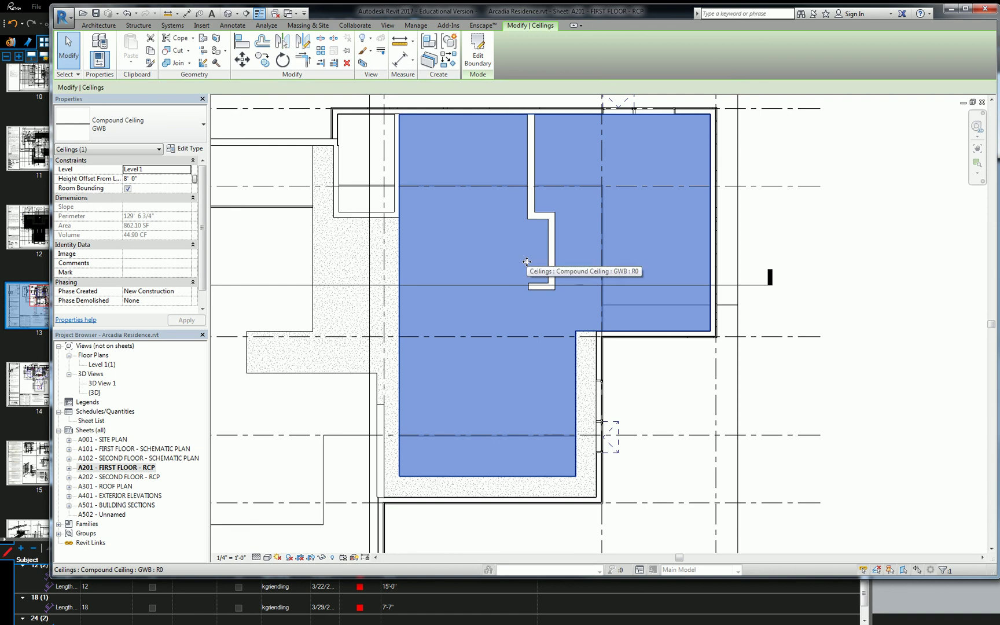
# Step: Assign Gypsum Wall Board - Ceiling to the Finish 2 [5] layer of the GWB ceiling type, confirm the type edits, and clear the selection
pyautogui.click(184, 150)
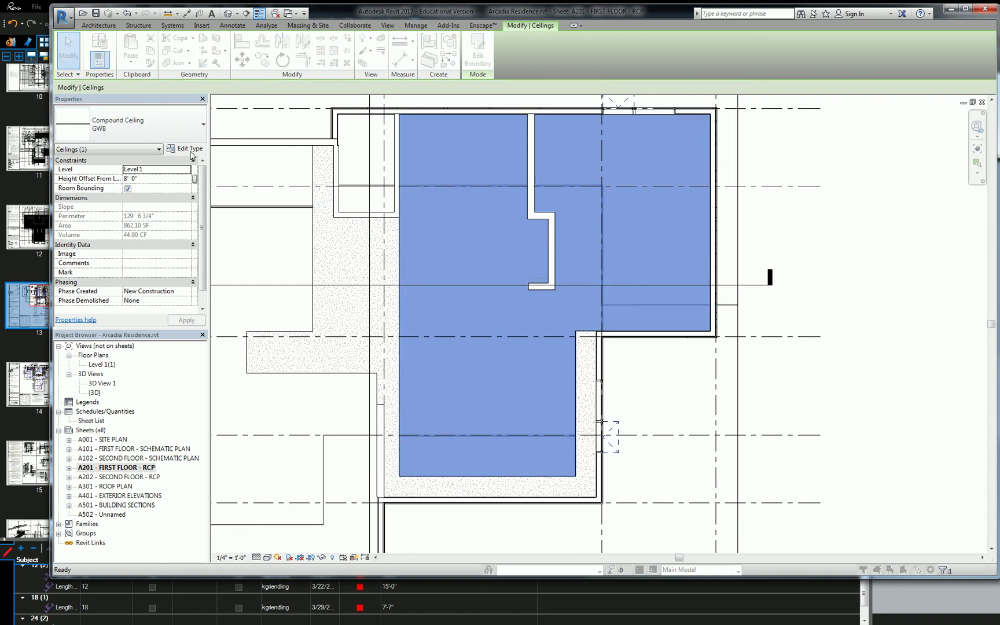
pyautogui.click(745, 257)
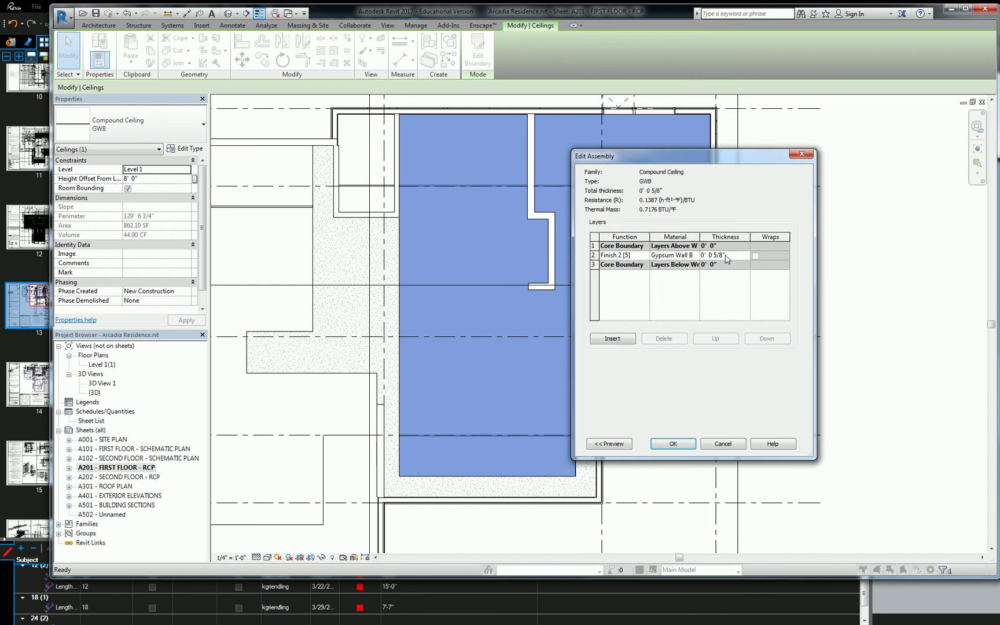
pyautogui.click(697, 255)
pyautogui.click(696, 256)
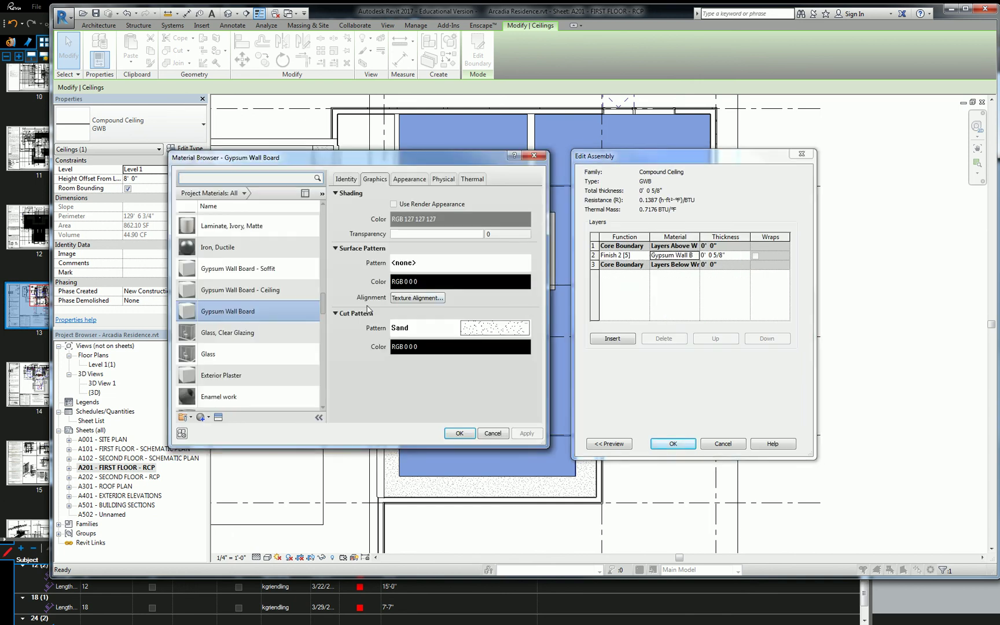
pyautogui.click(459, 433)
pyautogui.click(673, 443)
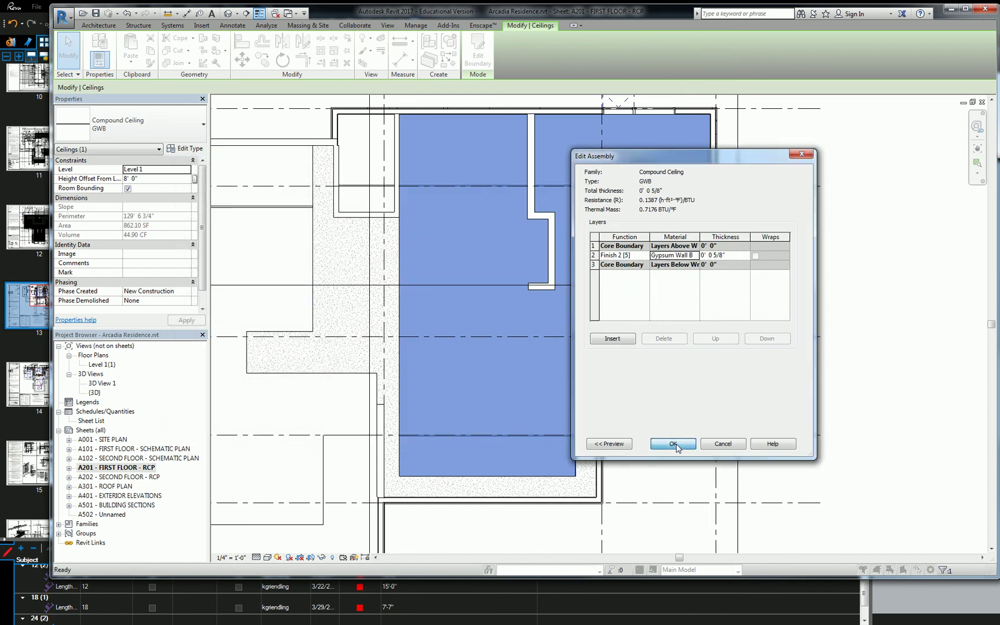
pyautogui.click(679, 444)
pyautogui.press('Escape')
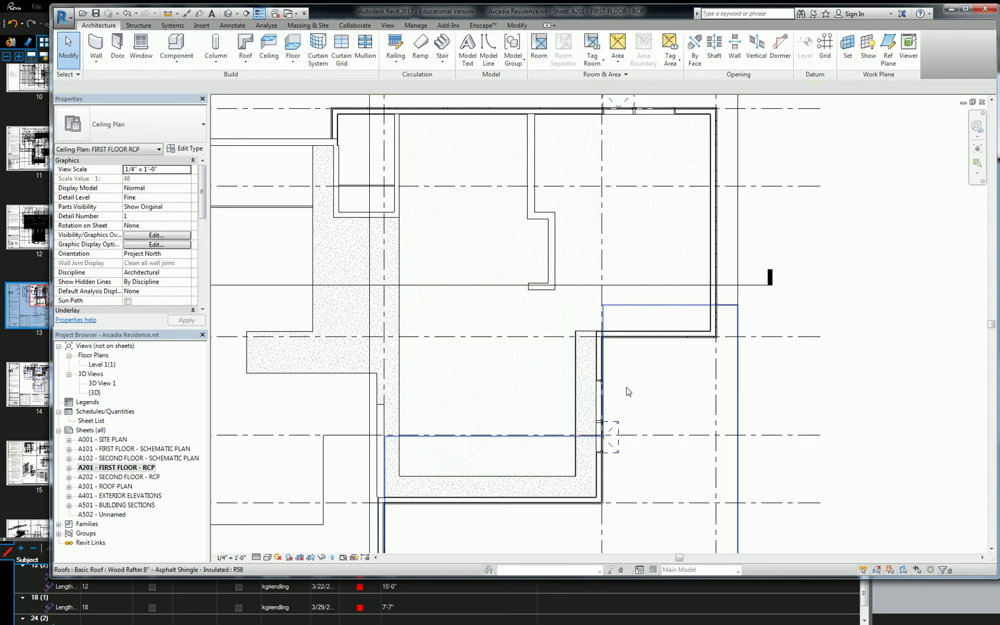
pyautogui.scroll(4, 726, 339)
pyautogui.scroll(1, 550, 542)
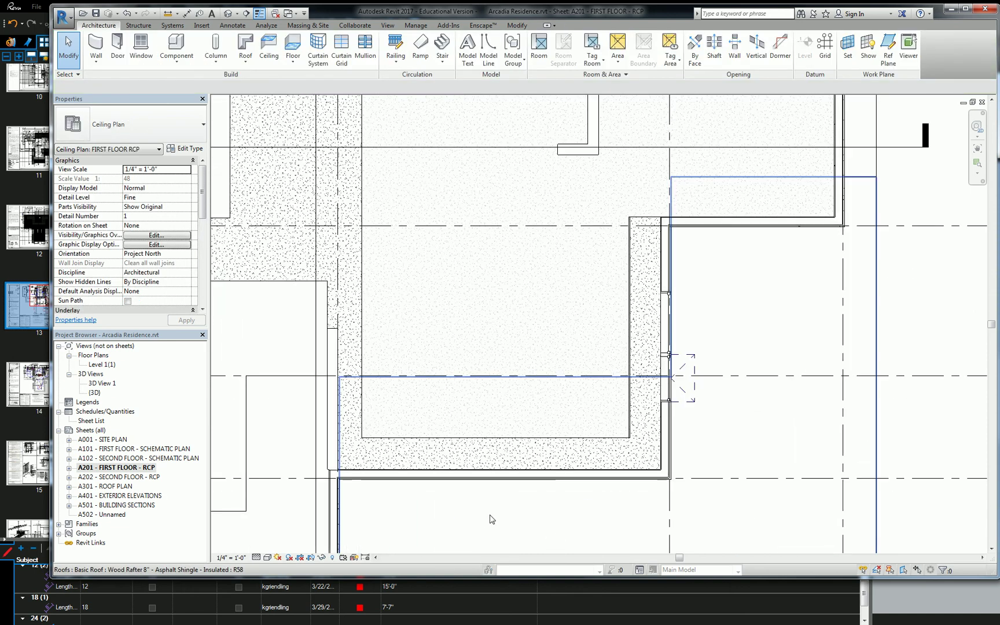